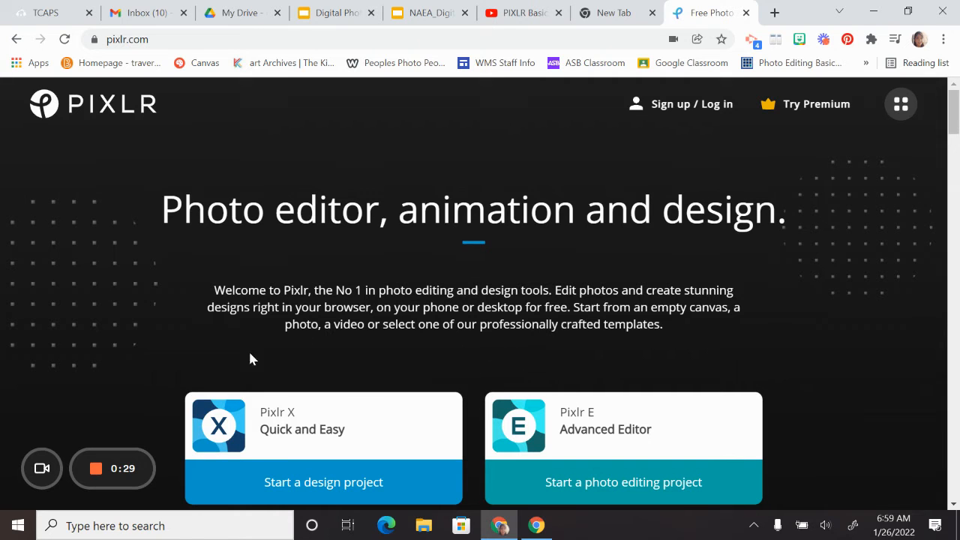
# Step: Open the PXL_20220123_192213291.MP photo from Downloads in Pixlr X, pre-resized to Full HD at 1440 x 1920
pyautogui.click(293, 435)
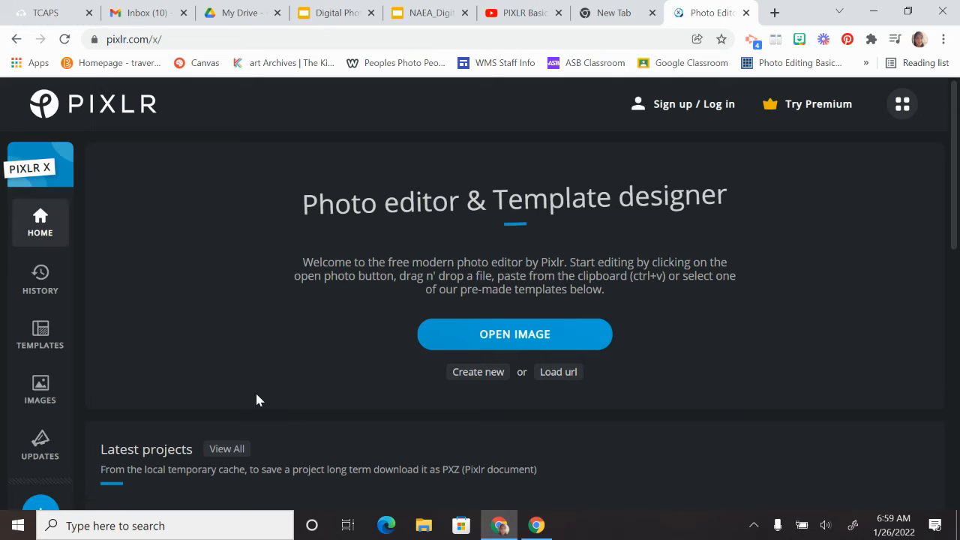
pyautogui.click(468, 338)
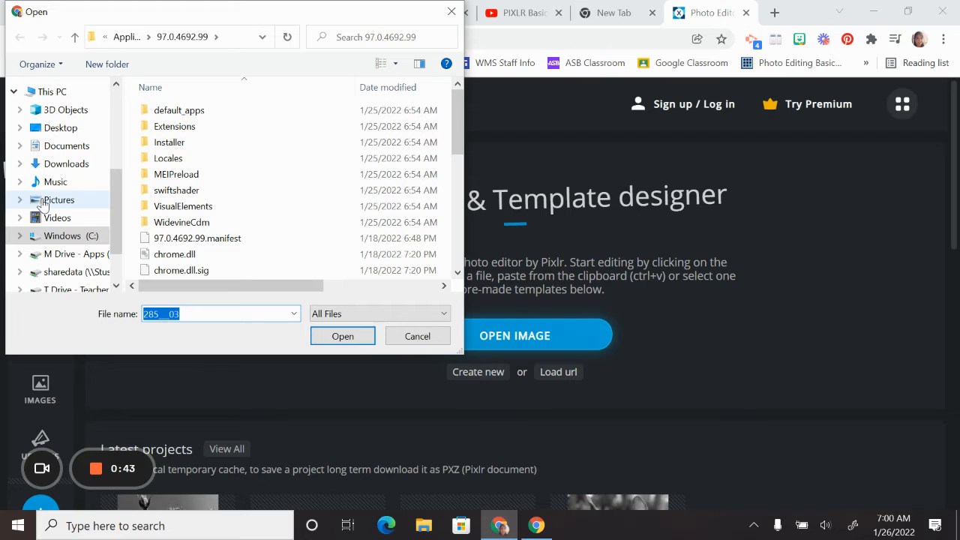
pyautogui.click(65, 166)
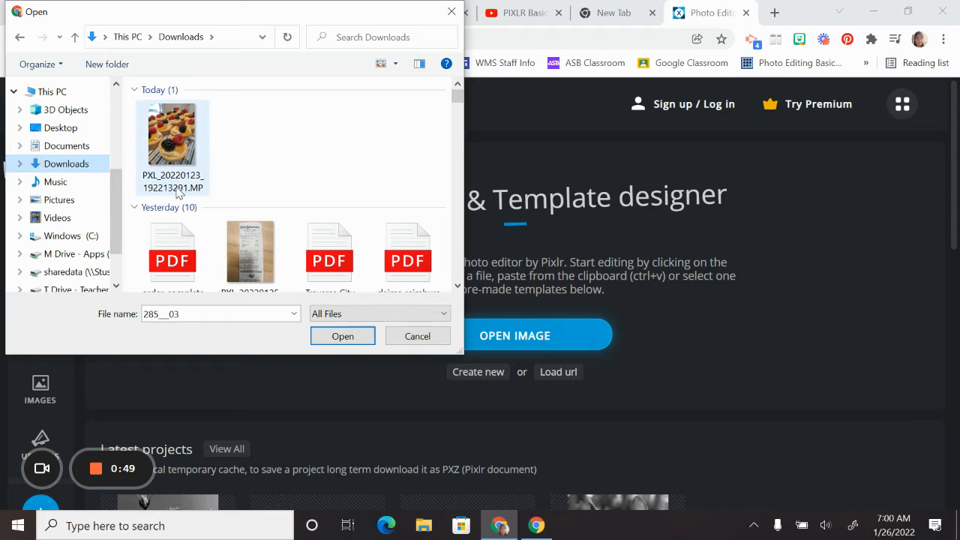
pyautogui.doubleClick(174, 150)
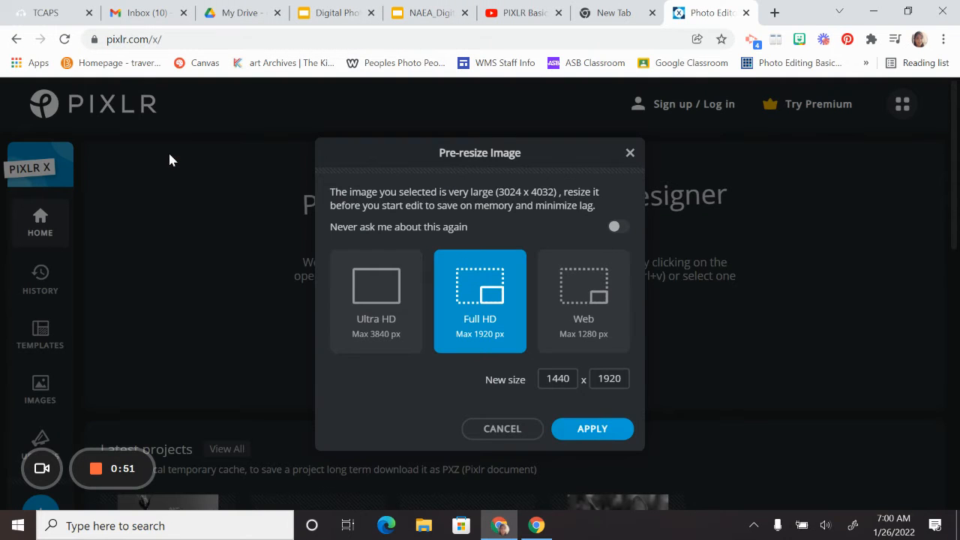
pyautogui.click(599, 440)
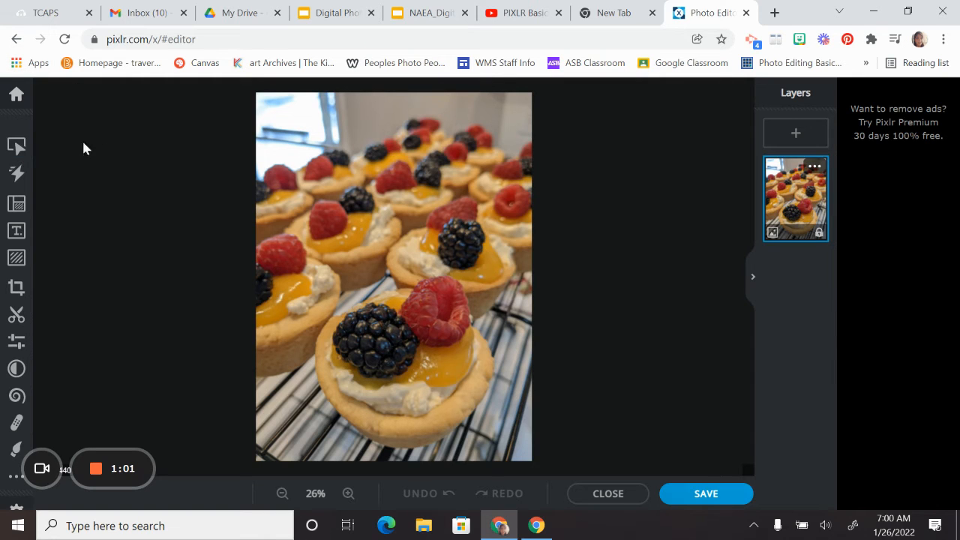
# Step: Try the Rise animation on the photo layer and set the animation back to None
pyautogui.click(17, 146)
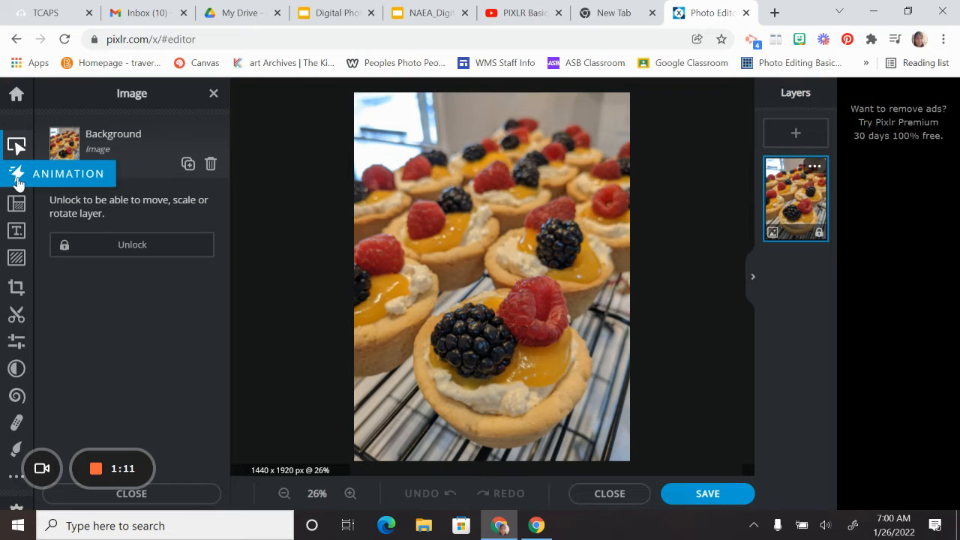
pyautogui.click(16, 173)
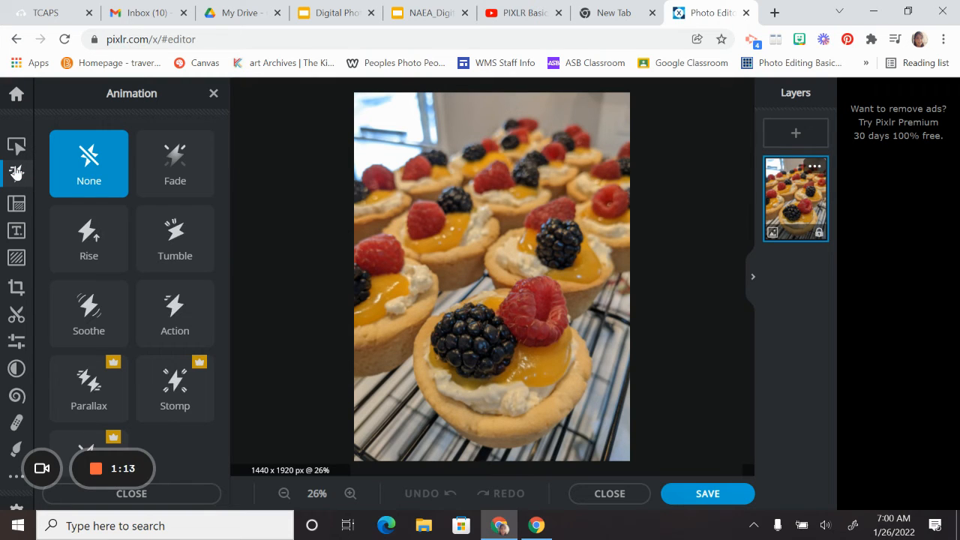
pyautogui.click(89, 240)
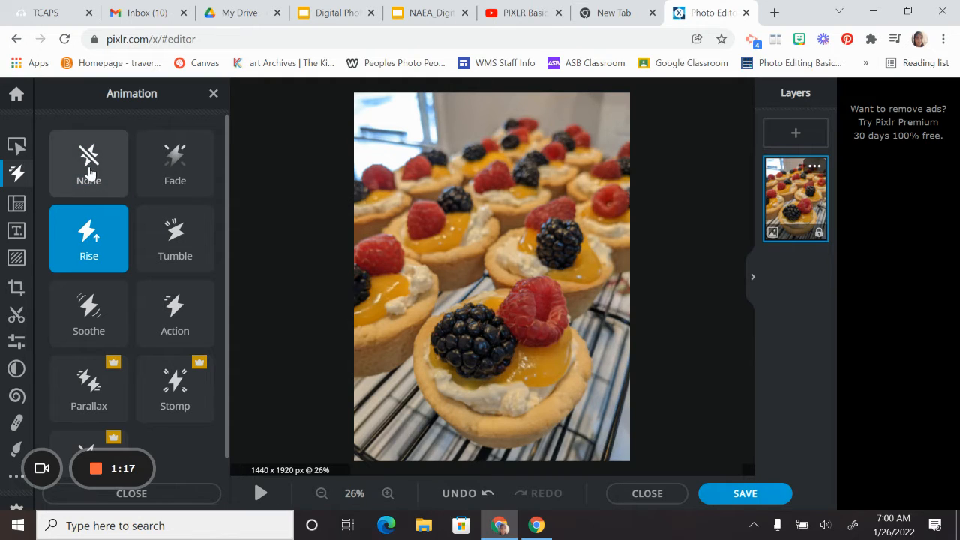
pyautogui.click(89, 173)
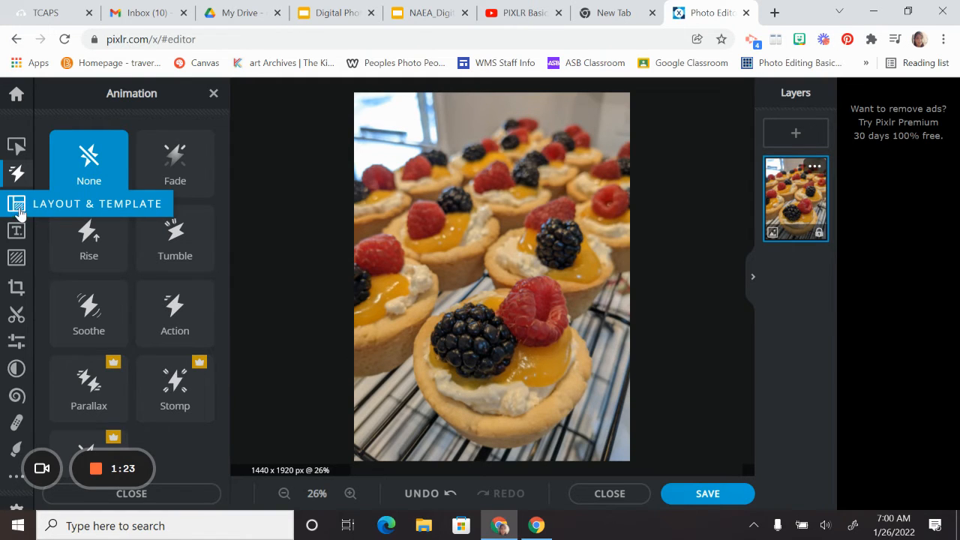
# Step: Examine the options of the layout, text, element, crop, cutout, adjust, effect, liquify, retouch and draw tools
pyautogui.click(18, 207)
pyautogui.click(17, 232)
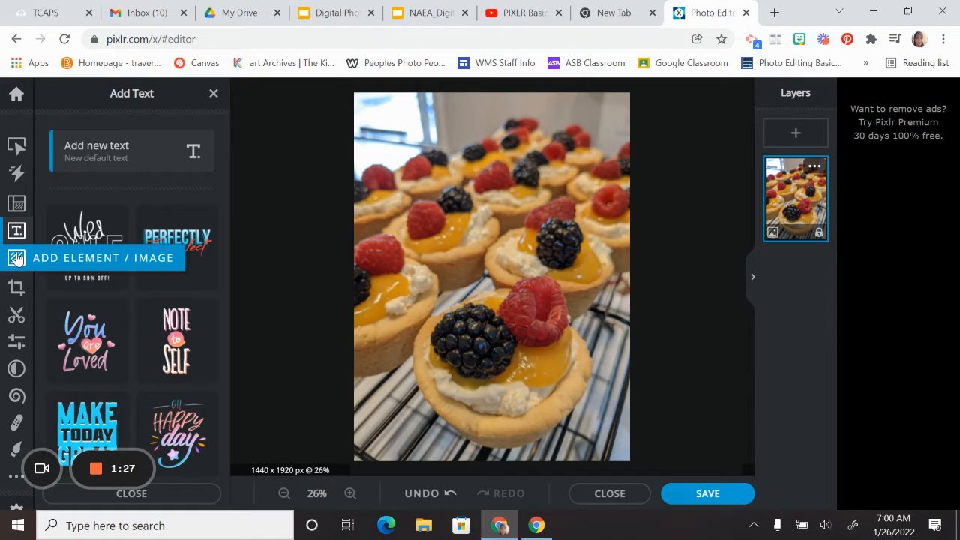
pyautogui.click(17, 258)
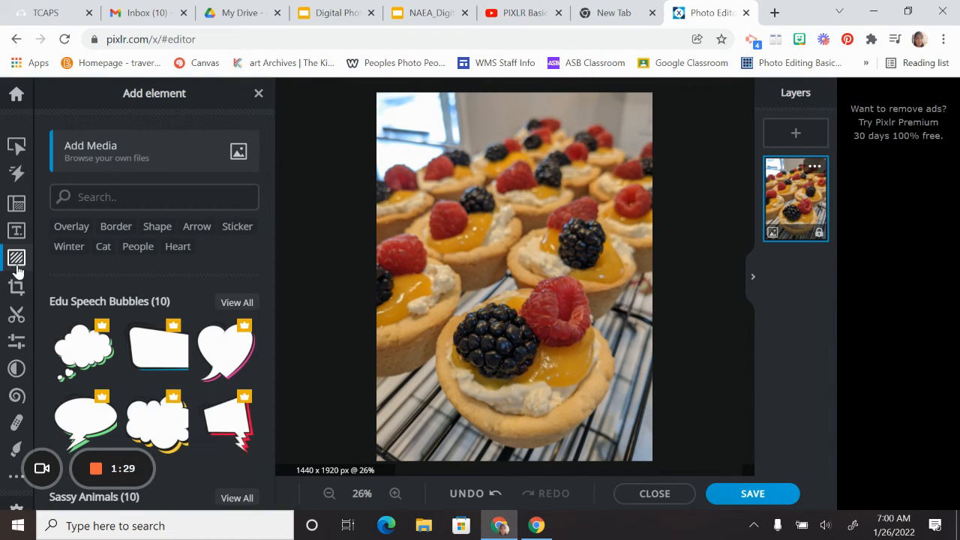
pyautogui.click(17, 288)
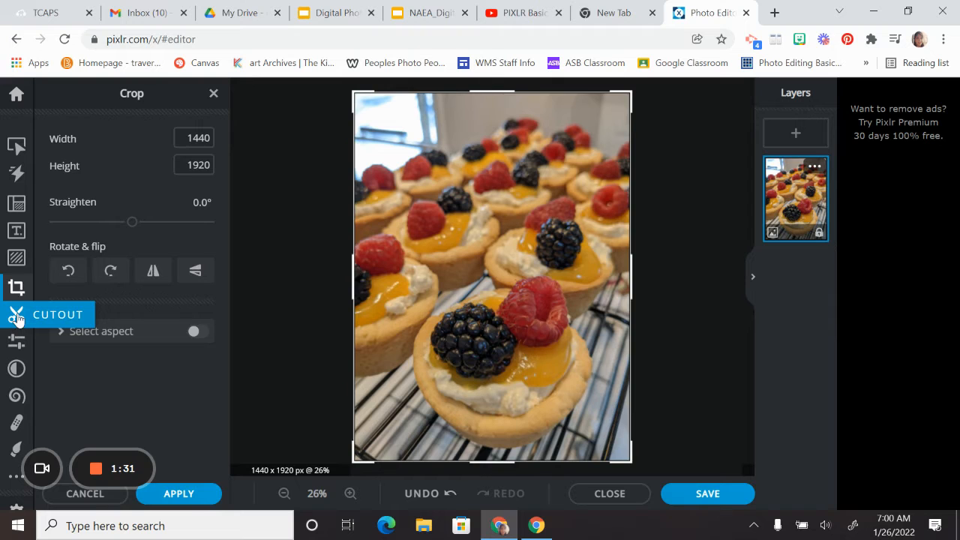
pyautogui.click(17, 323)
pyautogui.click(17, 341)
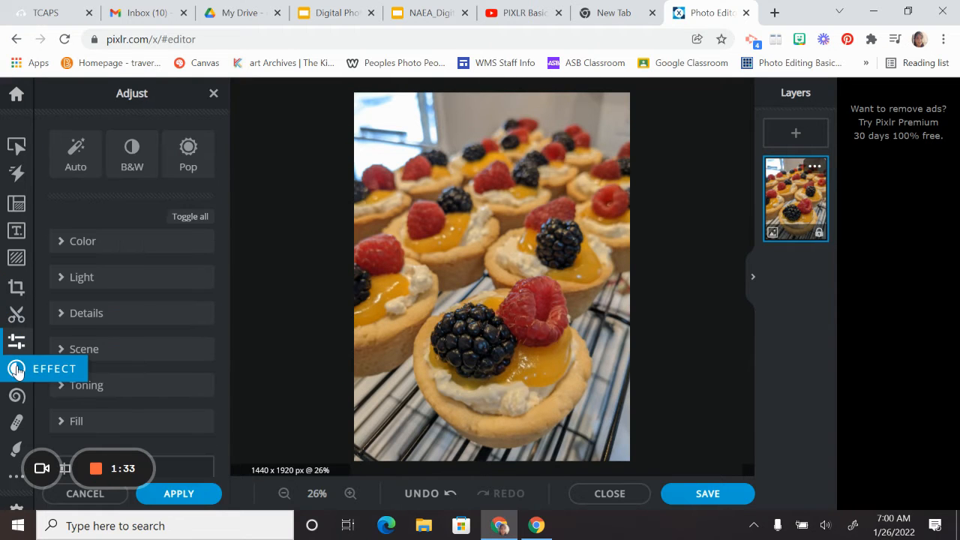
pyautogui.click(17, 368)
pyautogui.click(16, 396)
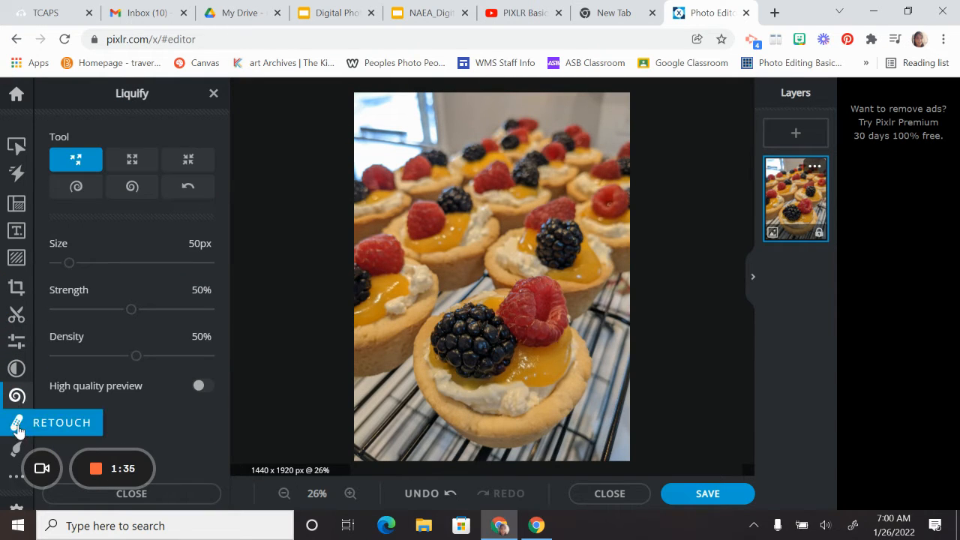
pyautogui.click(17, 425)
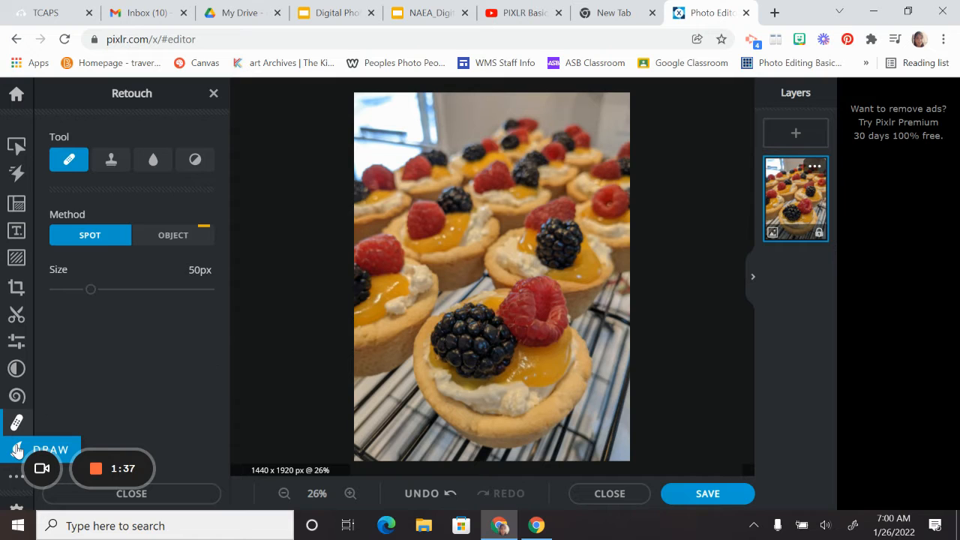
pyautogui.click(17, 450)
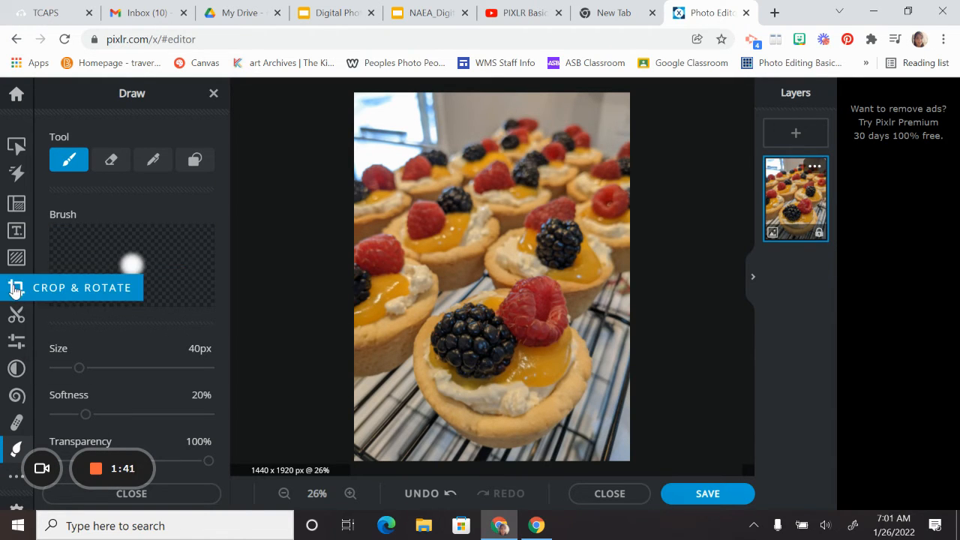
# Step: Rotate the photo to the left four times, through a full turn
pyautogui.click(17, 289)
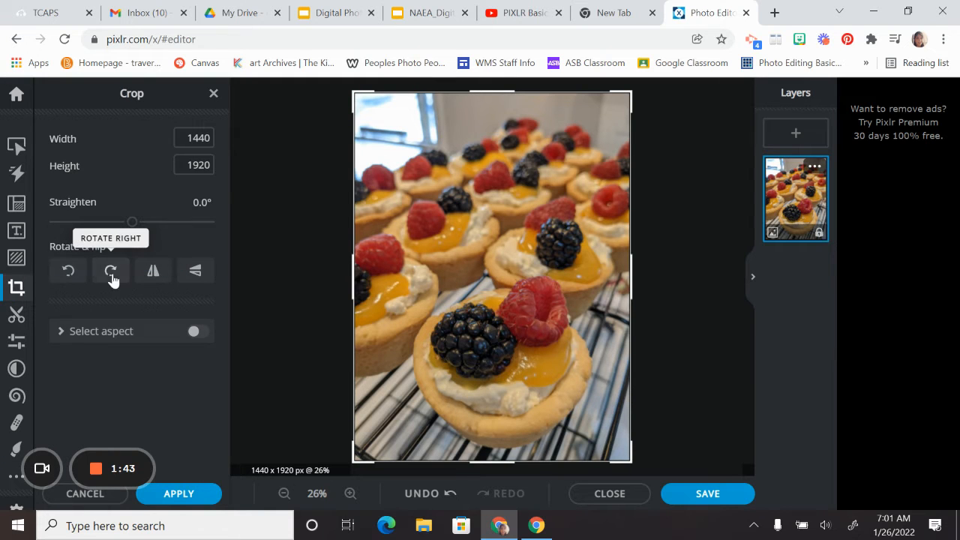
pyautogui.click(67, 272)
pyautogui.click(67, 272)
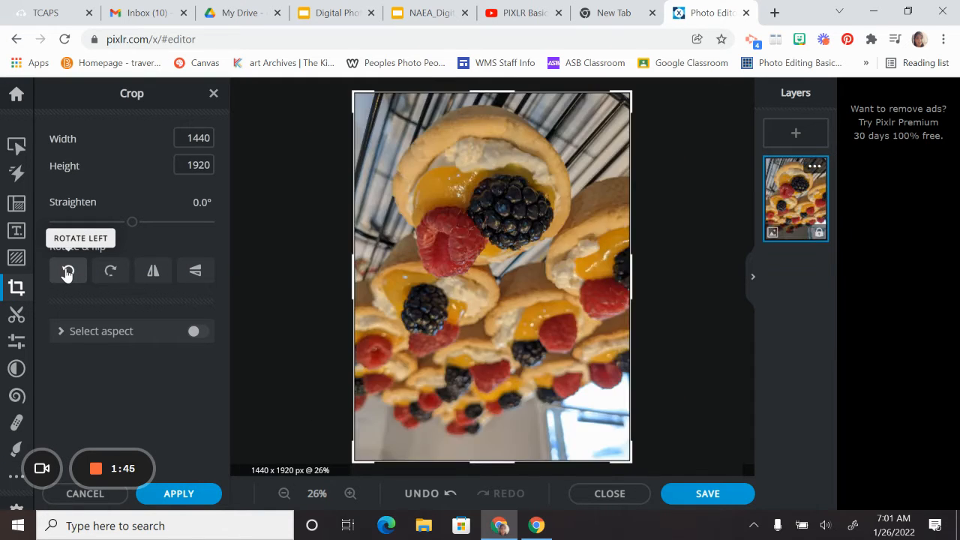
pyautogui.click(67, 272)
pyautogui.click(67, 271)
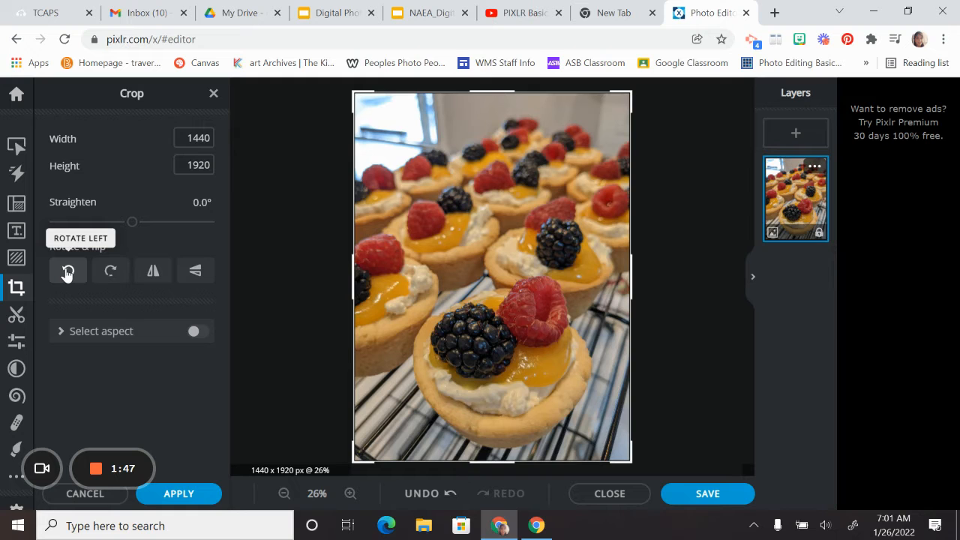
# Step: Flip the photo horizontally and back, and flip it vertically and back
pyautogui.click(153, 273)
pyautogui.click(153, 273)
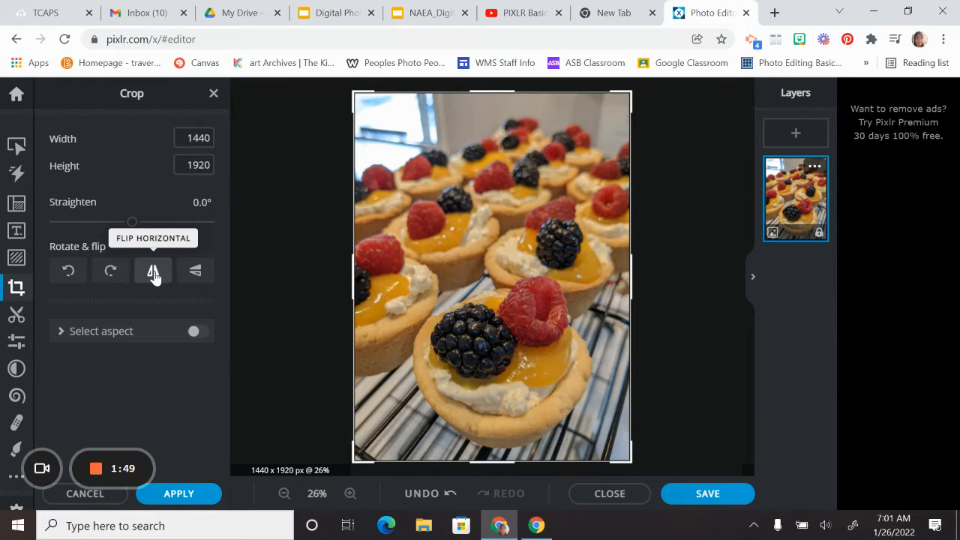
pyautogui.click(194, 273)
pyautogui.click(194, 273)
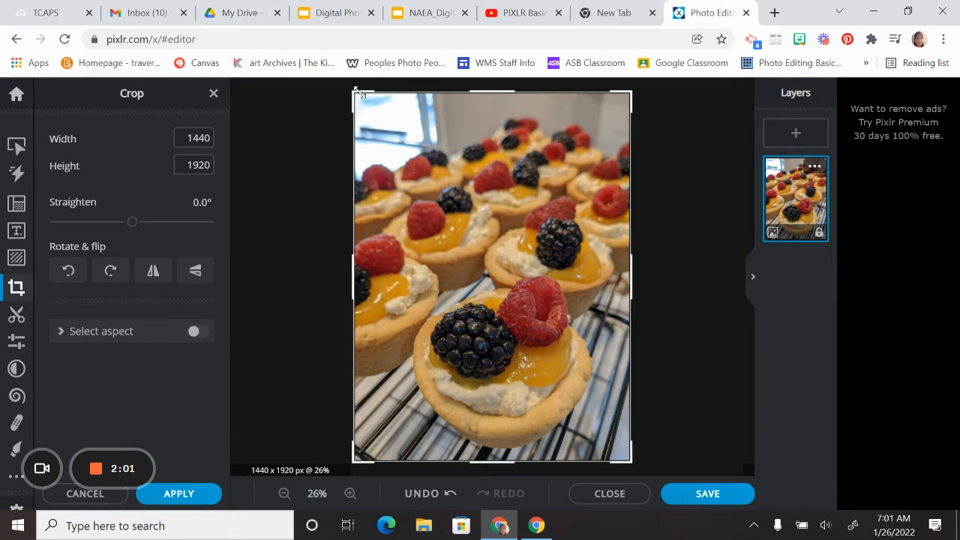
# Step: Crop the photo to 1239 x 1539 px by trimming its top and left edges, and undo the crop
pyautogui.moveTo(359, 91); pyautogui.dragTo(396, 164)
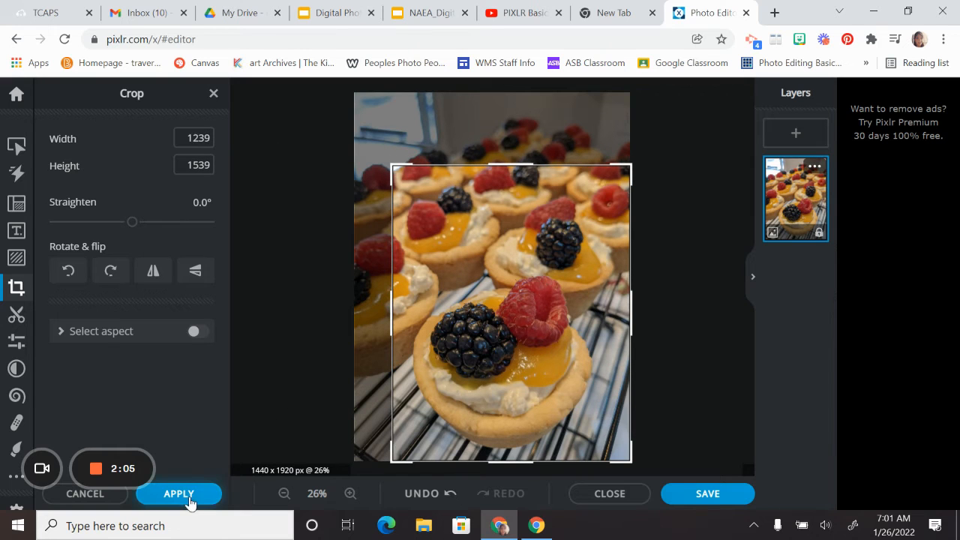
pyautogui.click(189, 496)
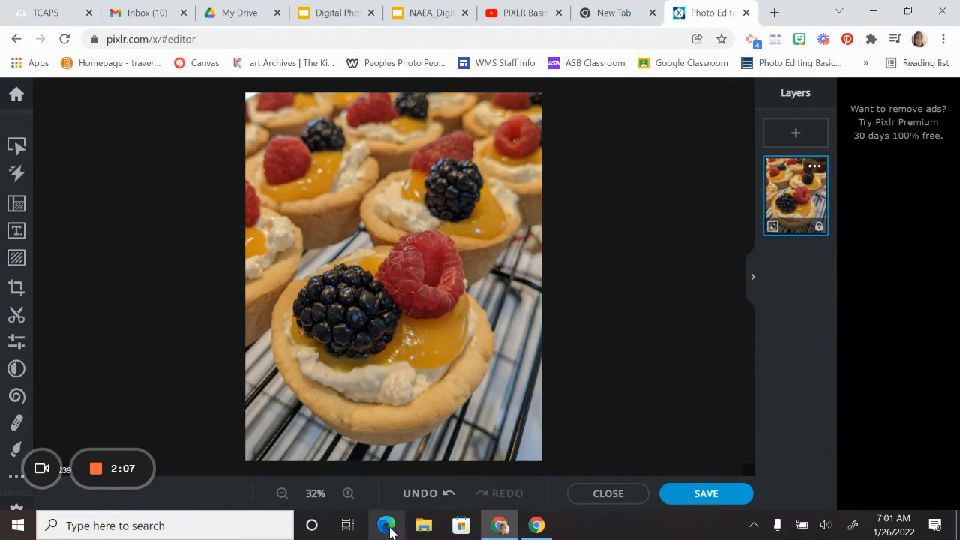
pyautogui.click(422, 495)
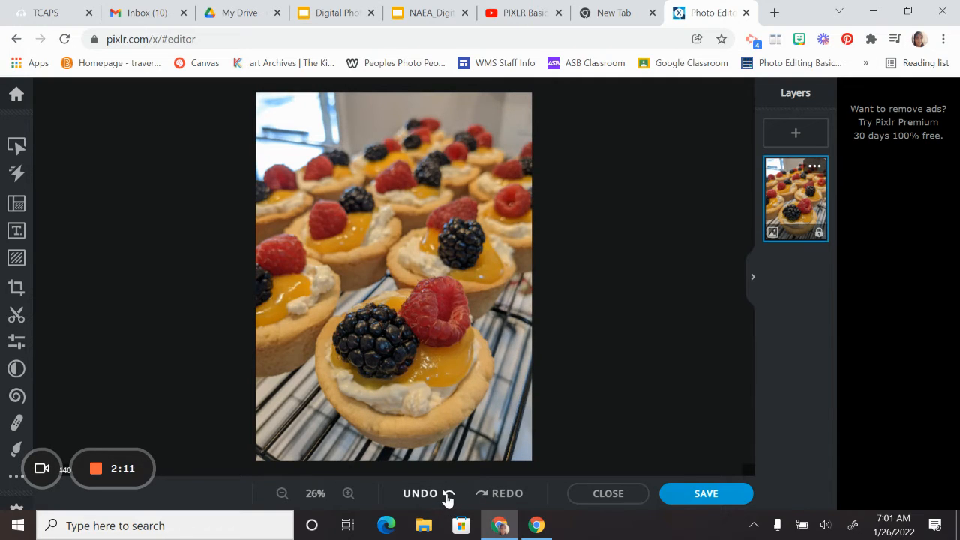
pyautogui.click(448, 497)
pyautogui.click(448, 497)
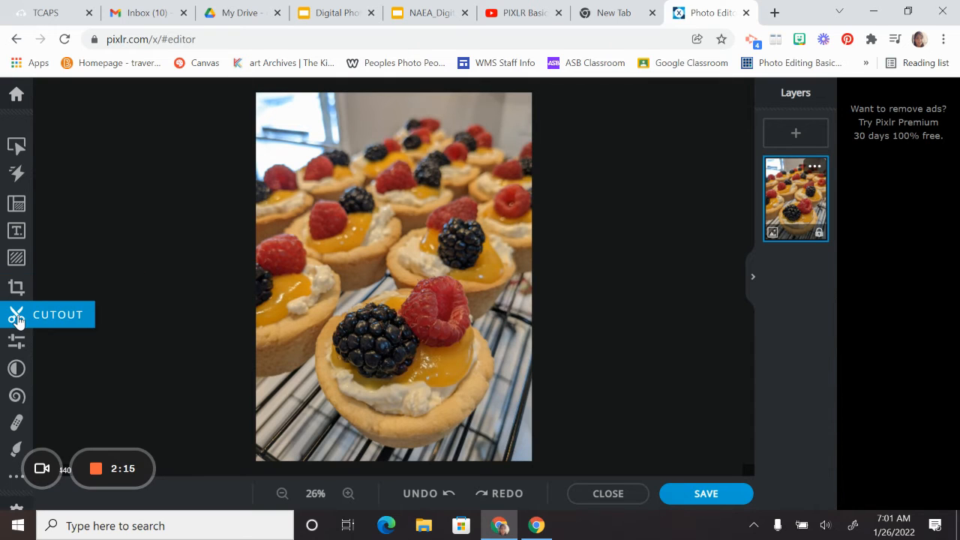
# Step: Try the Auto, B&W and Pop adjustments on the photo, returning to Auto at the end
pyautogui.click(17, 318)
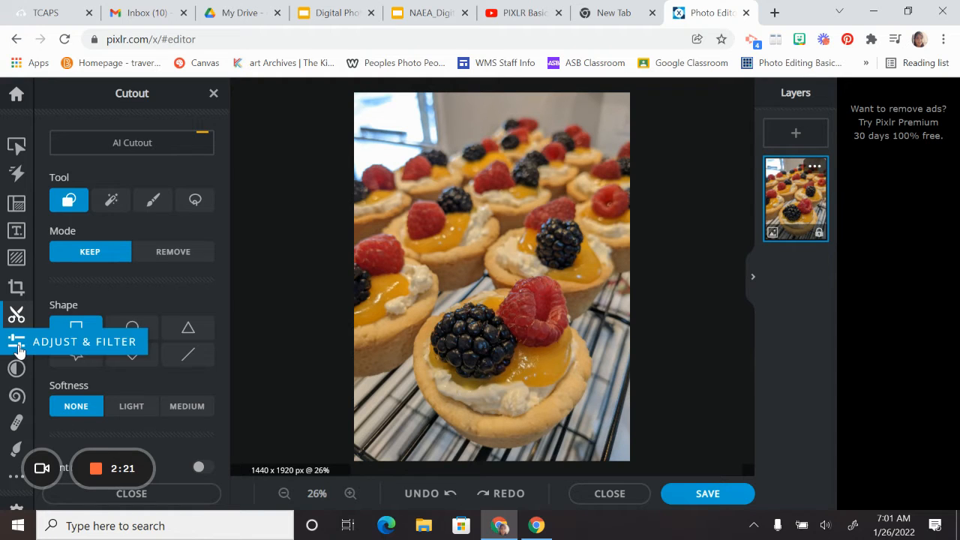
pyautogui.click(18, 345)
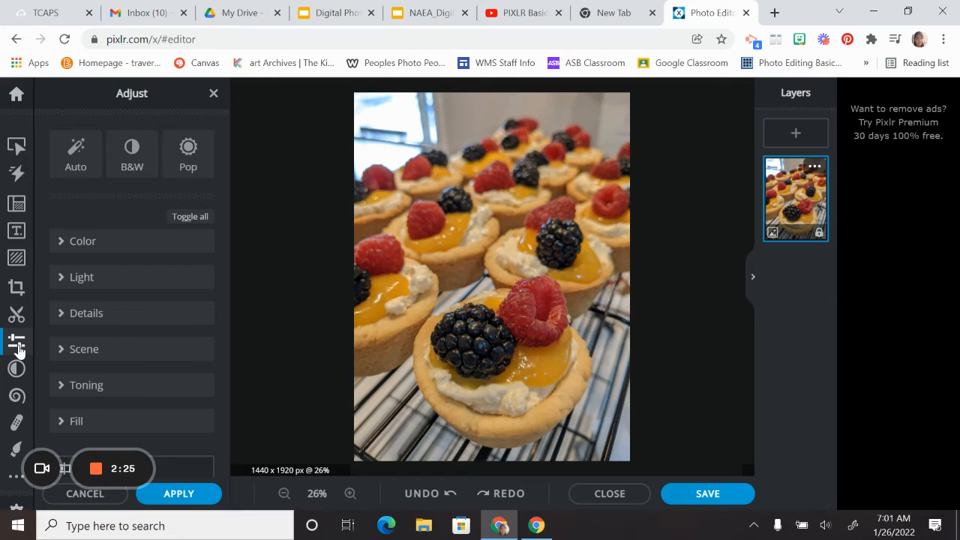
pyautogui.click(75, 157)
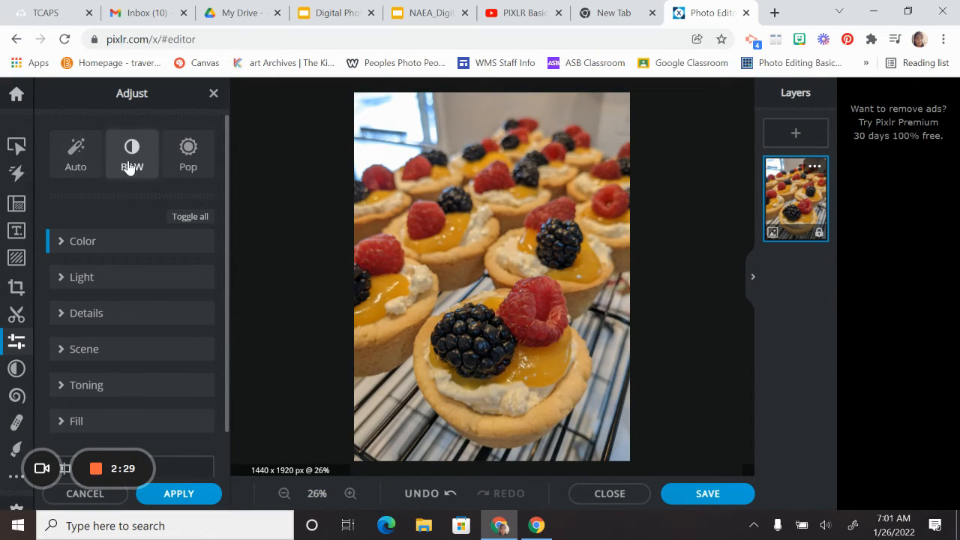
pyautogui.click(129, 167)
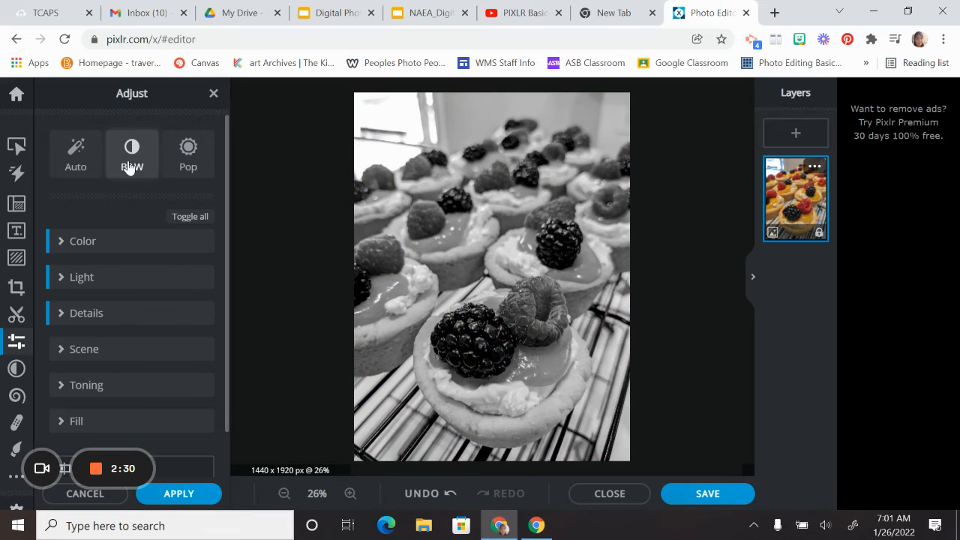
pyautogui.click(191, 153)
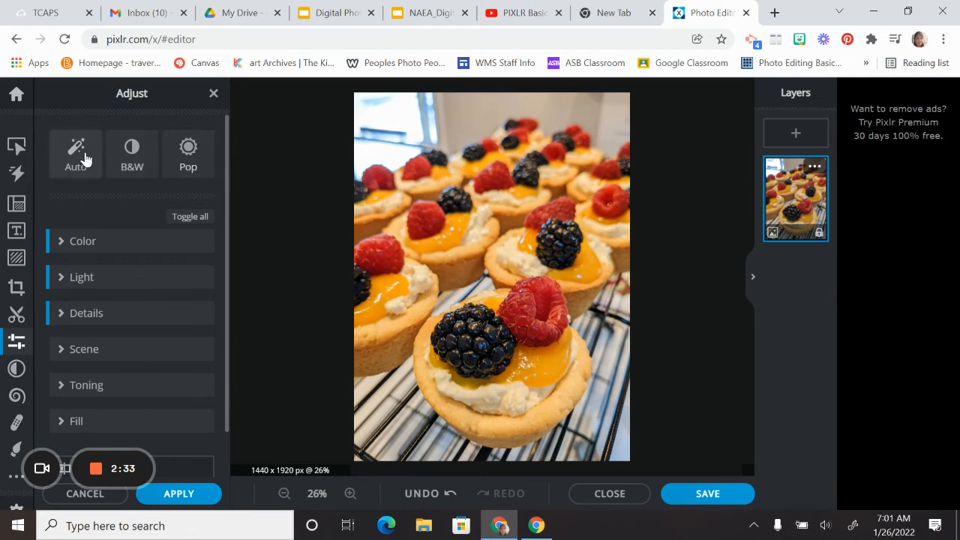
pyautogui.click(81, 156)
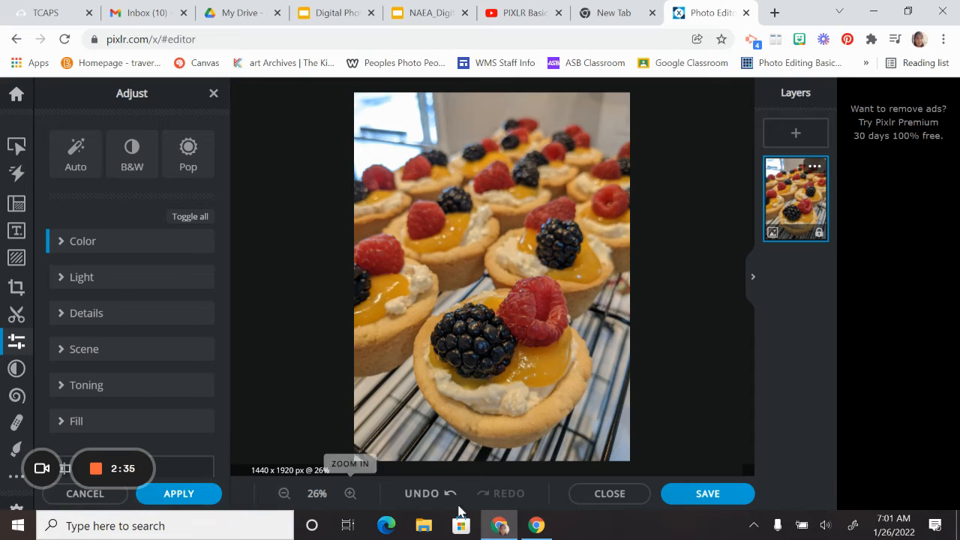
# Step: Undo all the Auto, Pop and B&W adjustments made to the photo
pyautogui.click(421, 493)
pyautogui.click(422, 494)
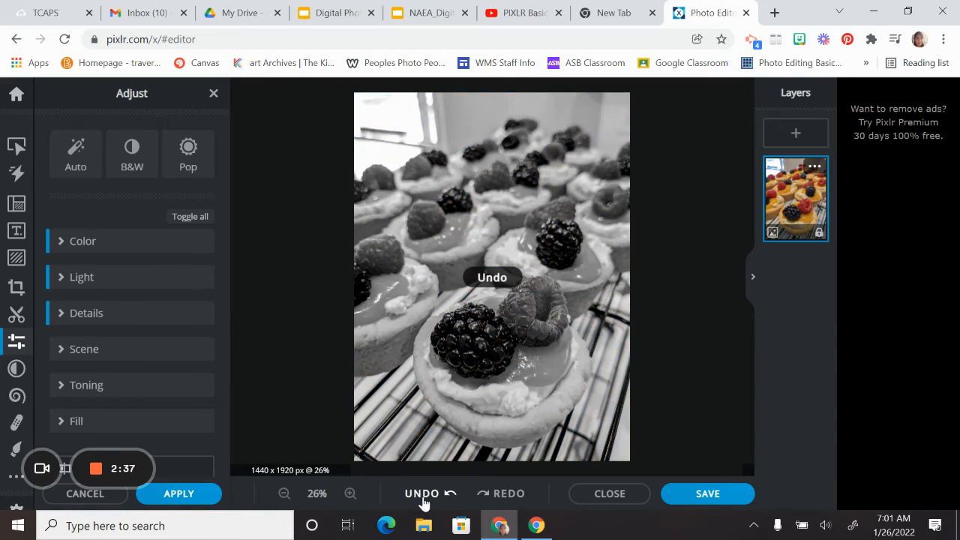
pyautogui.click(422, 494)
pyautogui.click(421, 493)
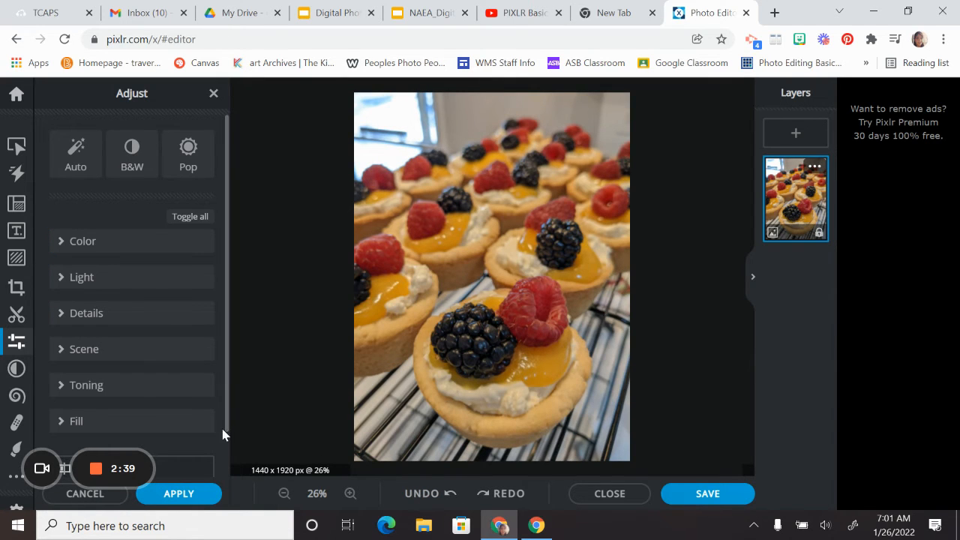
# Step: Adjust the photo's color with vibrance -3, temperature -56 and tint 26, keeping saturation at 0
pyautogui.click(81, 240)
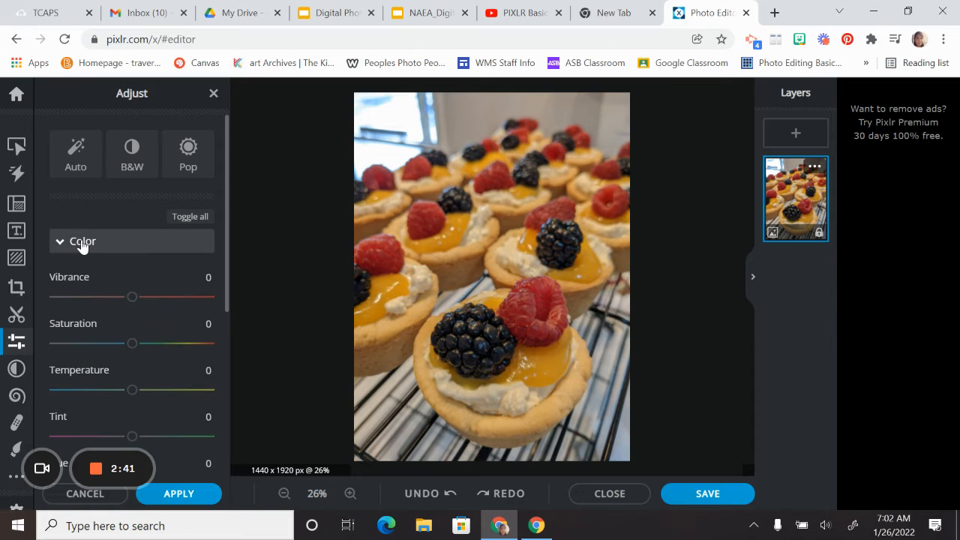
pyautogui.moveTo(129, 298)
pyautogui.mouseDown()
pyautogui.moveTo(128, 307)
pyautogui.moveTo(191, 311)
pyautogui.moveTo(90, 302)
pyautogui.moveTo(129, 299)
pyautogui.mouseUp()
pyautogui.moveTo(133, 344)
pyautogui.mouseDown()
pyautogui.moveTo(188, 343)
pyautogui.moveTo(82, 347)
pyautogui.moveTo(132, 343)
pyautogui.mouseUp()
pyautogui.moveTo(132, 390); pyautogui.dragTo(89, 390)
pyautogui.moveTo(132, 435); pyautogui.dragTo(152, 436)
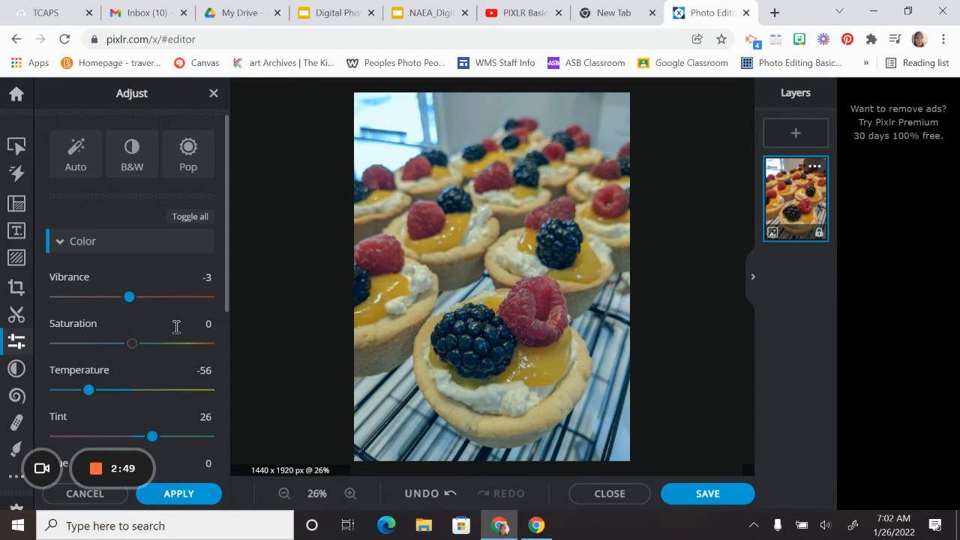
# Step: Shift the photo's hue to -136 in the color adjustments
pyautogui.scroll(-2, 177, 330)
pyautogui.scroll(-1, 177, 332)
pyautogui.moveTo(133, 257); pyautogui.dragTo(73, 257)
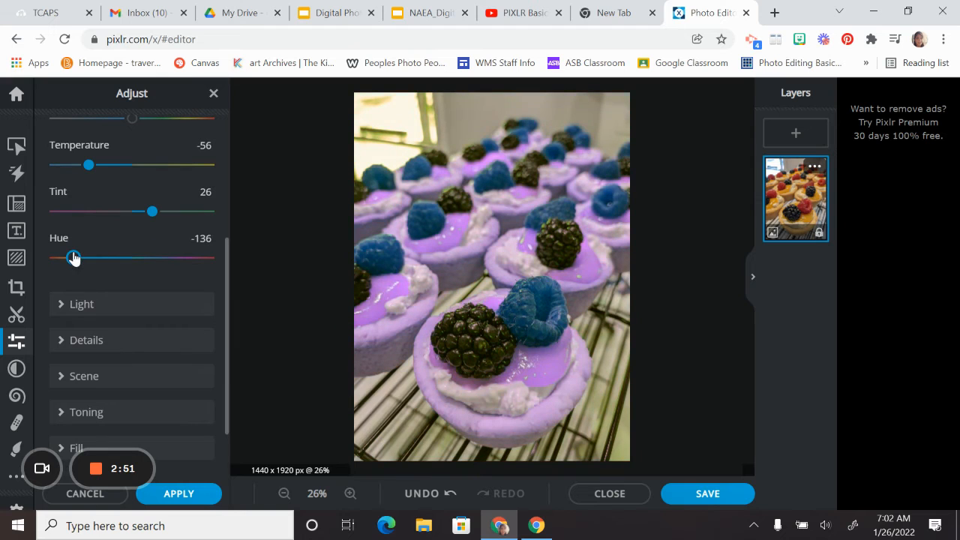
# Step: Undo all the color adjustments, redoing the photo's rotation if the undo goes one change too far
pyautogui.click(425, 495)
pyautogui.click(427, 497)
pyautogui.click(428, 496)
pyautogui.click(427, 496)
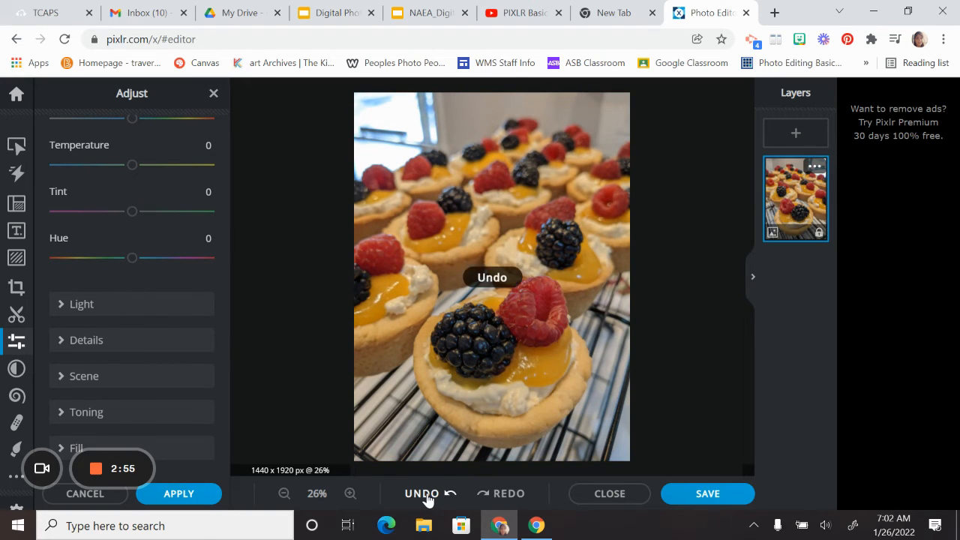
pyautogui.click(427, 497)
pyautogui.click(428, 497)
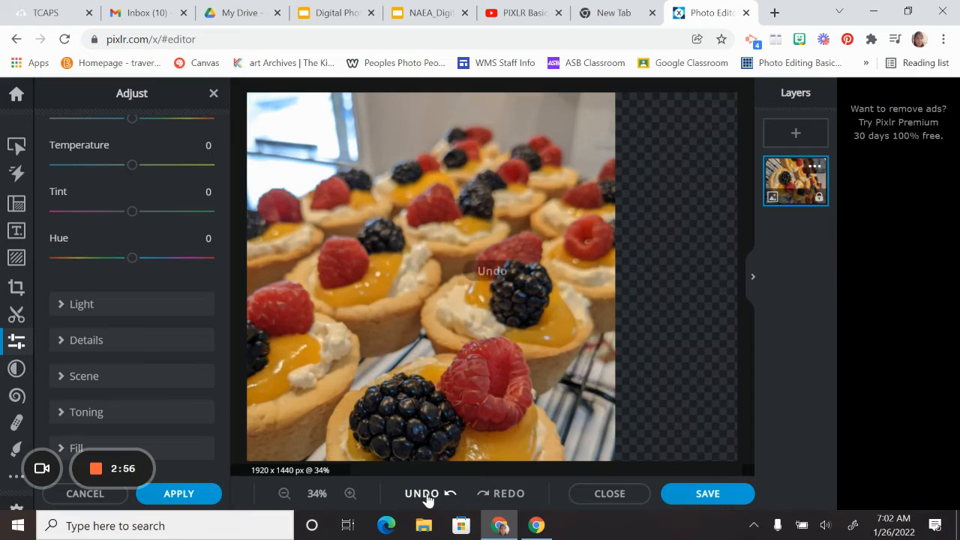
pyautogui.click(482, 495)
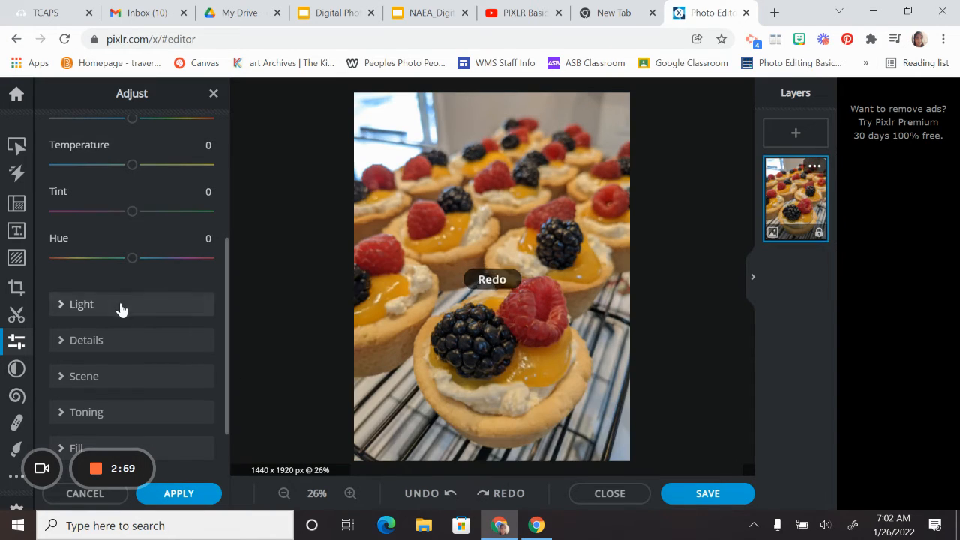
# Step: Try light adjustments of brightness -2, exposure 1, contrast -5 and black 26 on the photo, and undo them
pyautogui.click(120, 306)
pyautogui.scroll(-1, 124, 300)
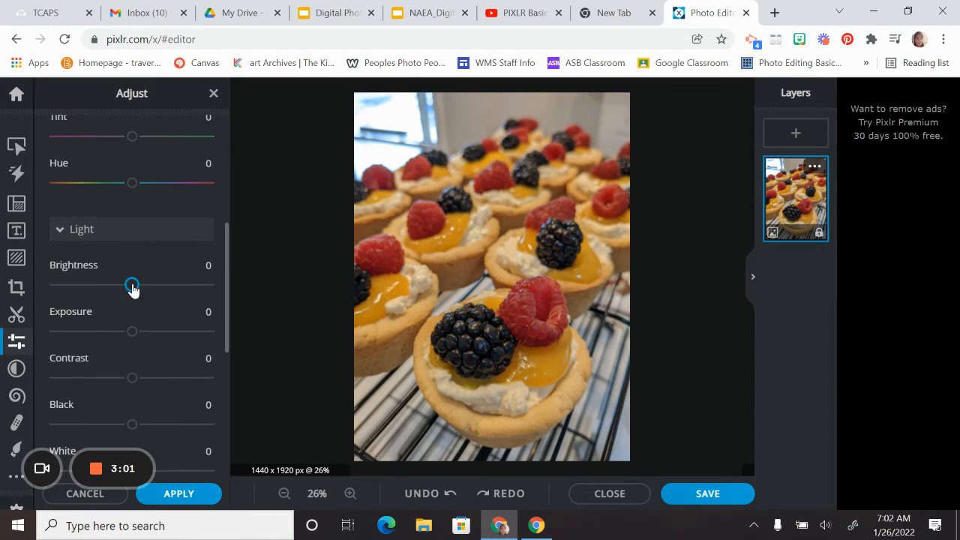
pyautogui.moveTo(132, 288)
pyautogui.mouseDown()
pyautogui.moveTo(165, 289)
pyautogui.moveTo(130, 286)
pyautogui.mouseUp()
pyautogui.moveTo(133, 331)
pyautogui.mouseDown()
pyautogui.moveTo(188, 340)
pyautogui.moveTo(133, 332)
pyautogui.mouseUp()
pyautogui.moveTo(132, 378); pyautogui.dragTo(127, 385)
pyautogui.moveTo(141, 424)
pyautogui.mouseDown()
pyautogui.moveTo(191, 425)
pyautogui.moveTo(153, 427)
pyautogui.mouseUp()
pyautogui.scroll(-2, 150, 420)
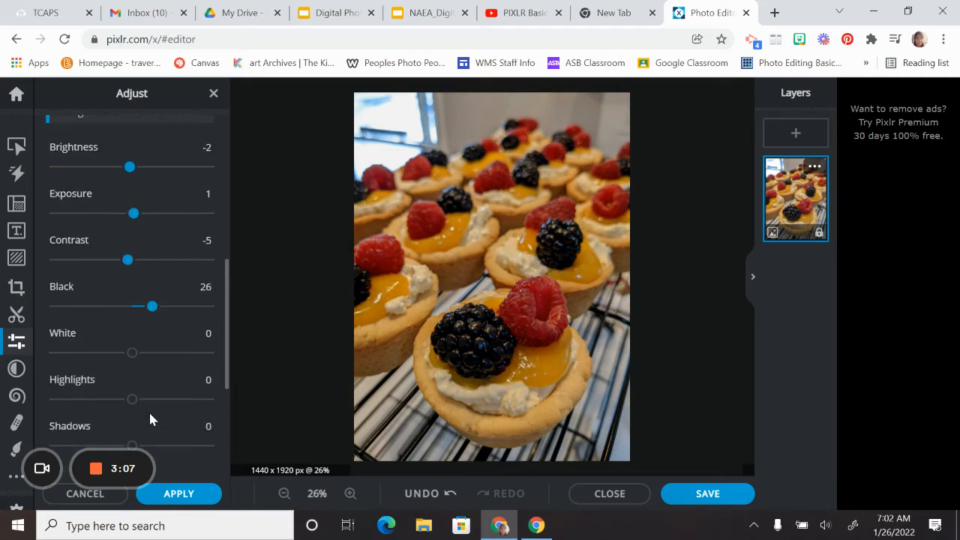
pyautogui.scroll(-1, 120, 338)
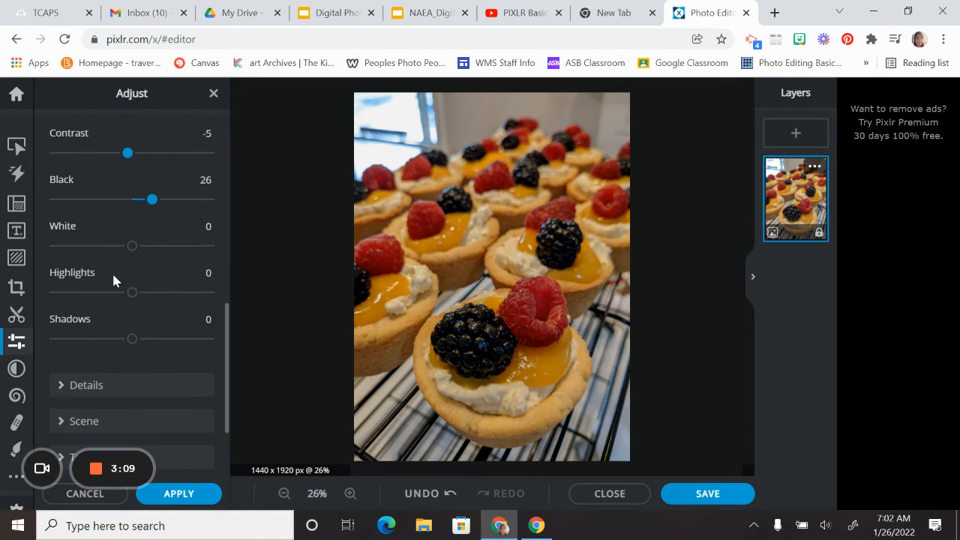
pyautogui.click(446, 496)
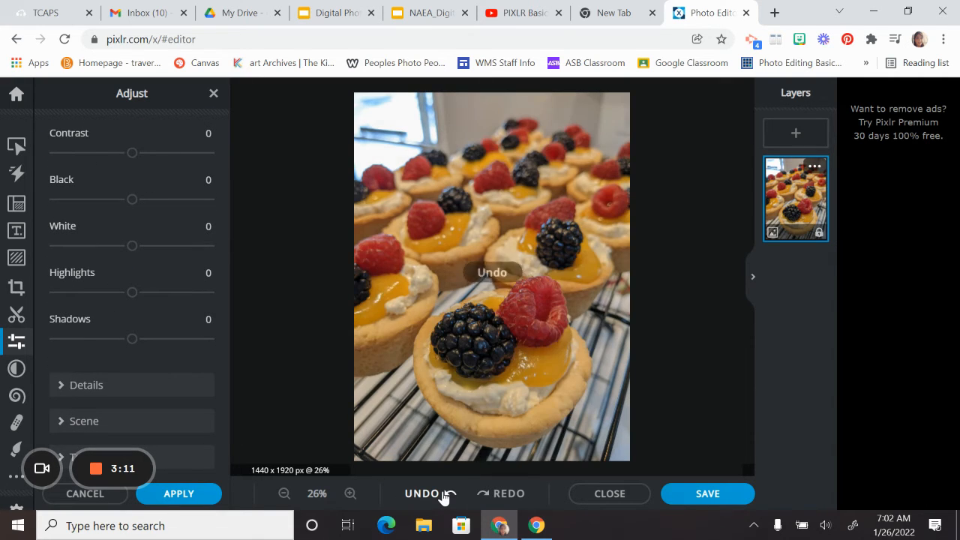
# Step: Look over the detail adjustments, and set the scene's vignette to -32, glamour to 19, bloom to 39 and dehaze to 44
pyautogui.scroll(-1, 128, 402)
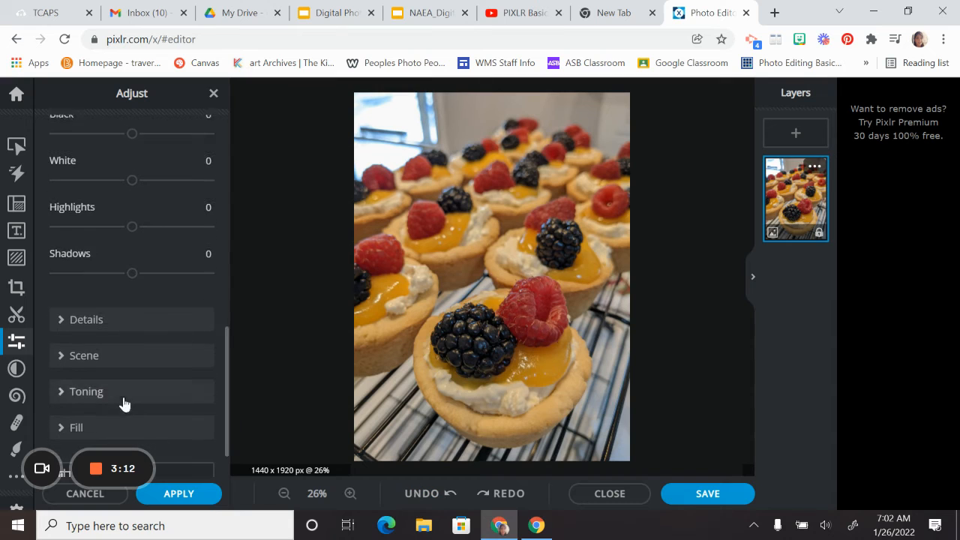
pyautogui.click(99, 310)
pyautogui.scroll(-1, 97, 310)
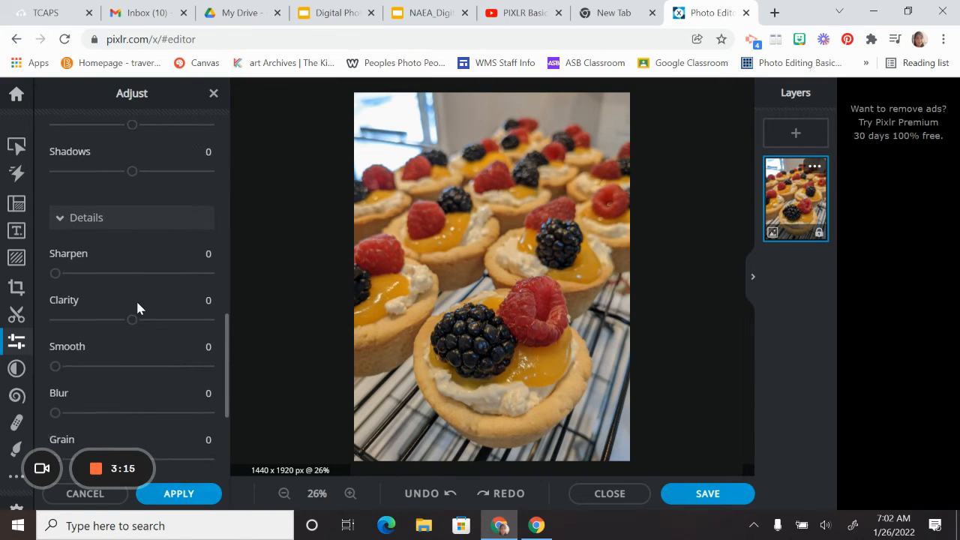
pyautogui.scroll(-3, 137, 307)
pyautogui.click(133, 298)
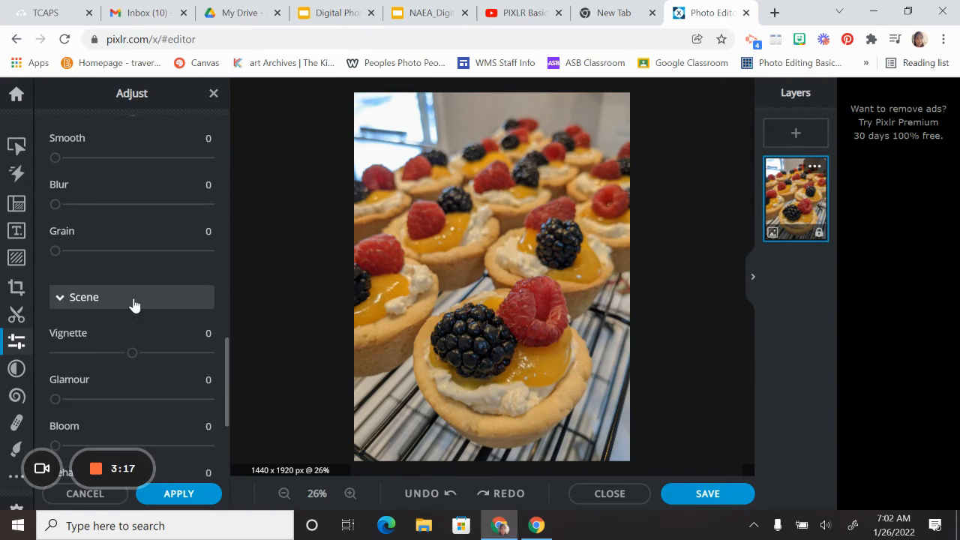
pyautogui.scroll(-2, 105, 257)
pyautogui.moveTo(132, 202); pyautogui.dragTo(107, 204)
pyautogui.moveTo(55, 250); pyautogui.dragTo(87, 255)
pyautogui.moveTo(51, 297); pyautogui.dragTo(115, 297)
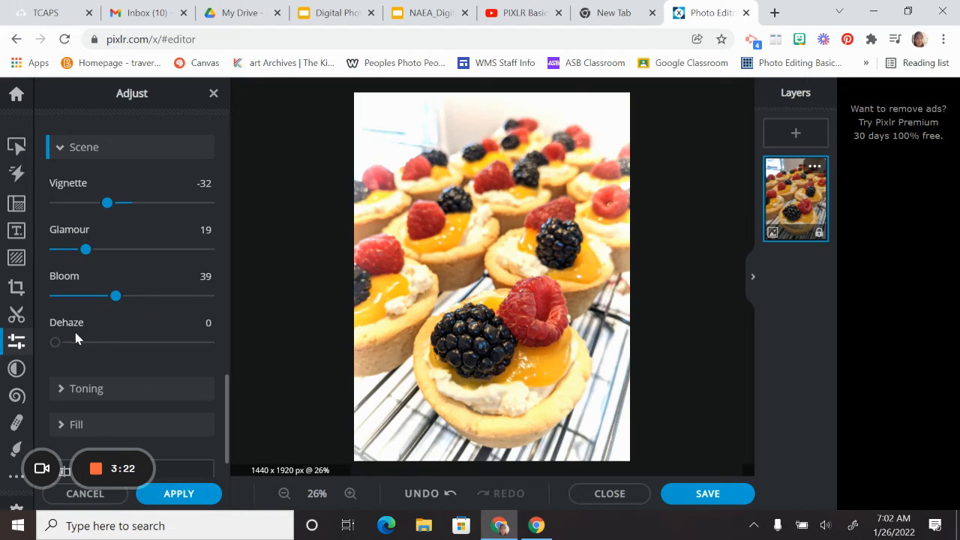
pyautogui.moveTo(57, 343); pyautogui.dragTo(123, 344)
pyautogui.scroll(-2, 123, 344)
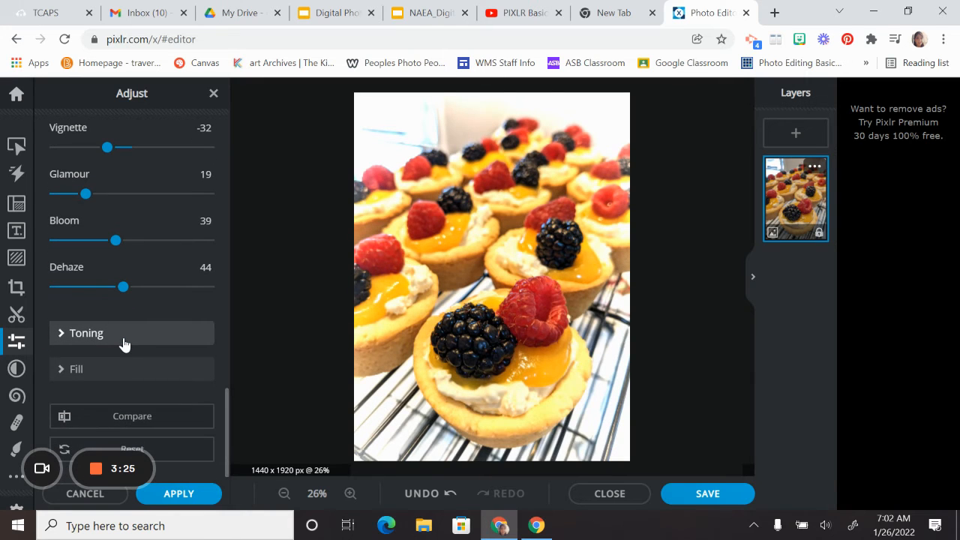
# Step: Examine the options for toning and fill adjustments
pyautogui.click(124, 333)
pyautogui.scroll(-3, 124, 344)
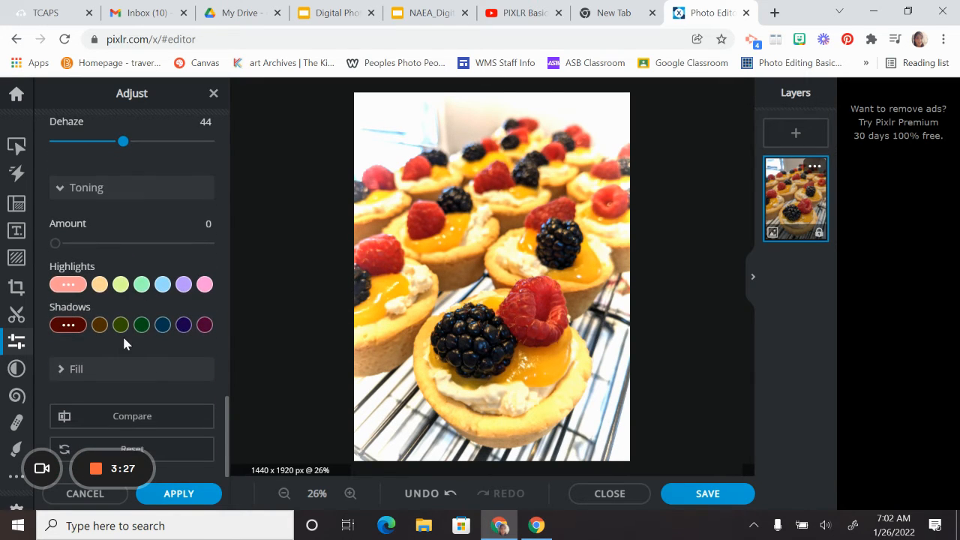
pyautogui.click(124, 370)
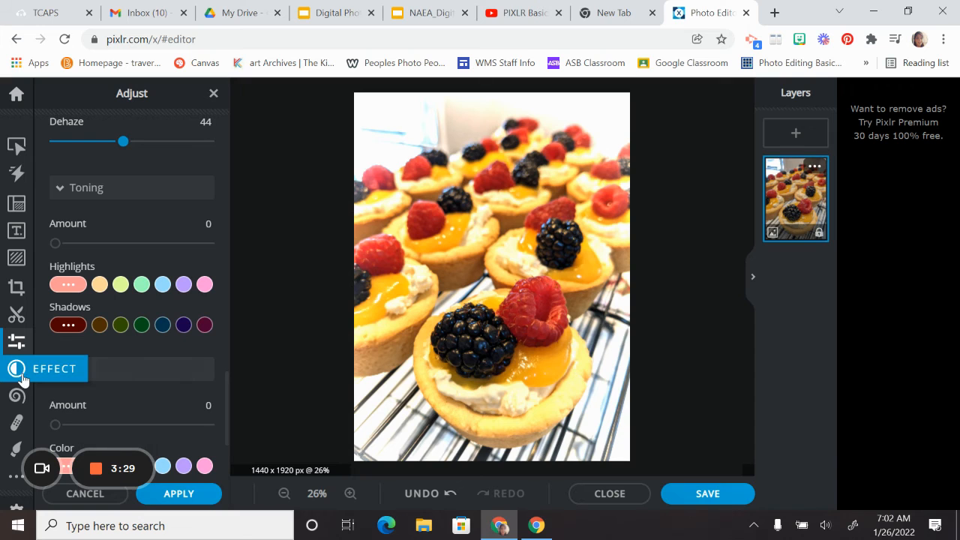
# Step: Browse the Too-Old effects and their previews on the tart photo
pyautogui.click(13, 373)
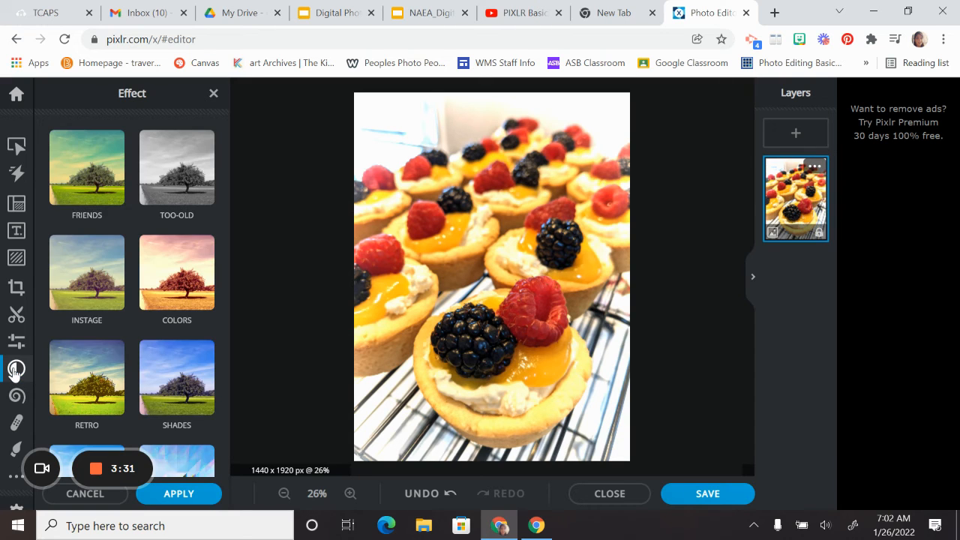
pyautogui.click(184, 197)
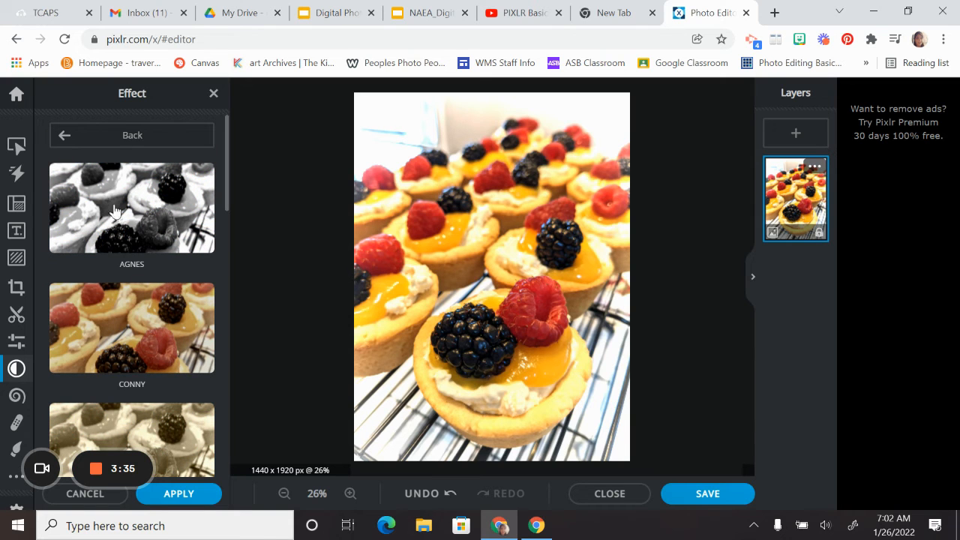
pyautogui.scroll(-5, 118, 240)
pyautogui.scroll(-8, 120, 270)
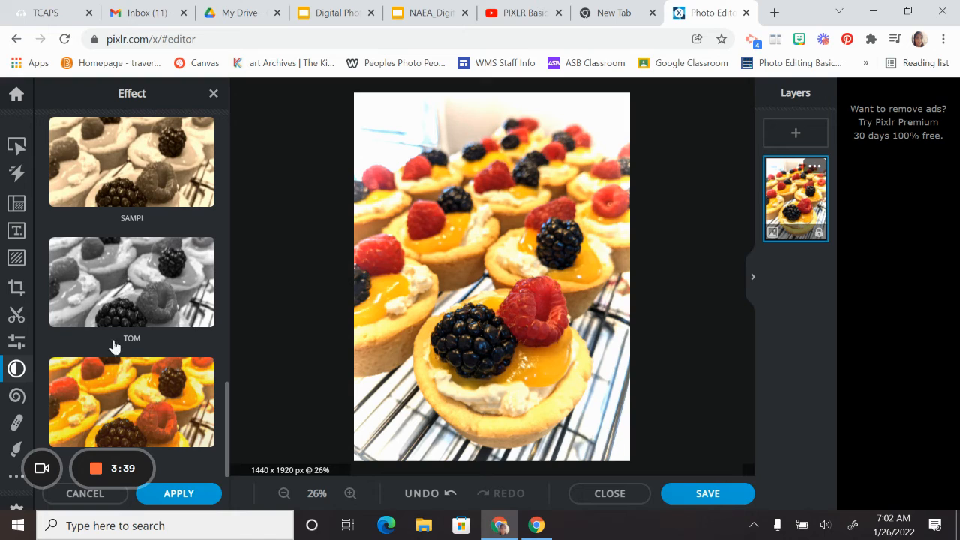
# Step: Look at the options of the Liquify, Retouch and Draw tools
pyautogui.click(18, 398)
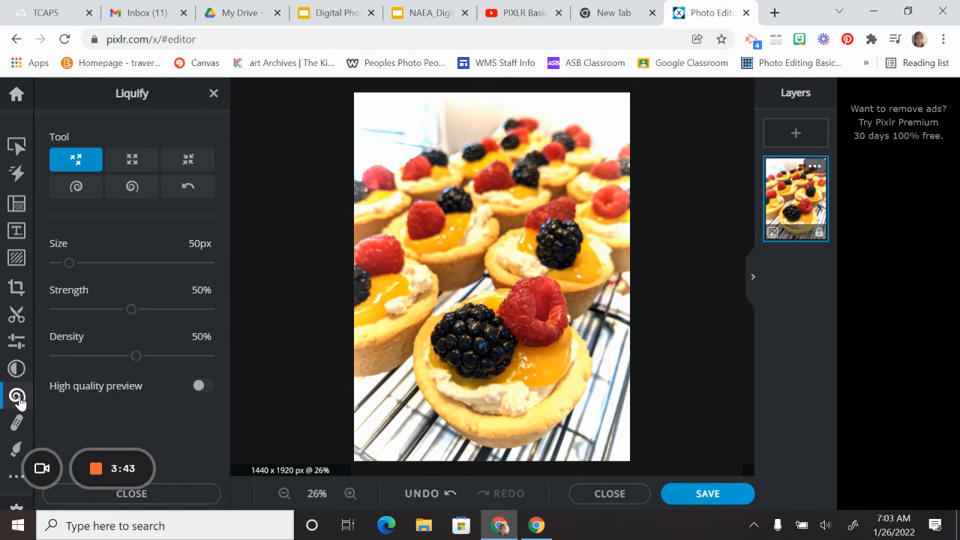
pyautogui.click(18, 425)
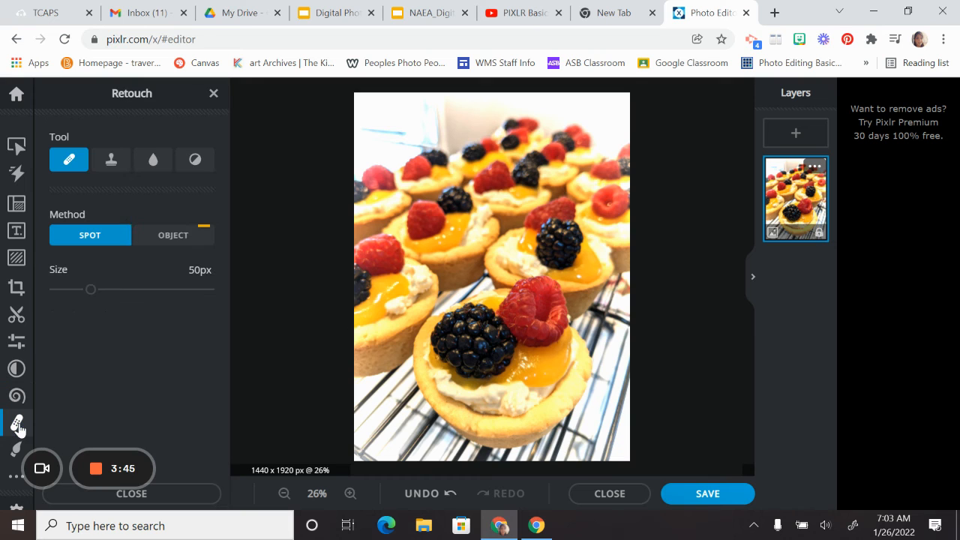
pyautogui.click(20, 453)
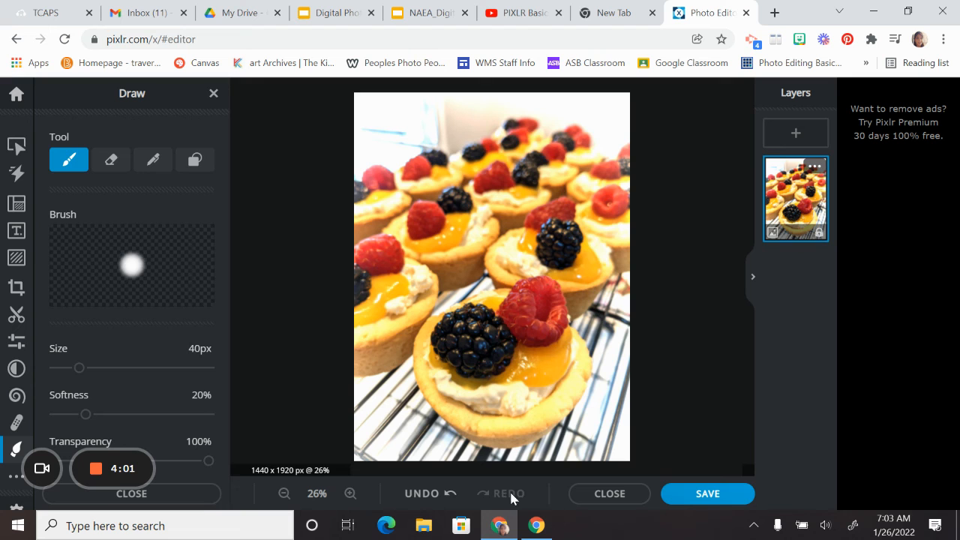
# Step: Save the edited photo to Downloads as a JPG image named Tart_Edit1 at 100% quality
pyautogui.click(726, 494)
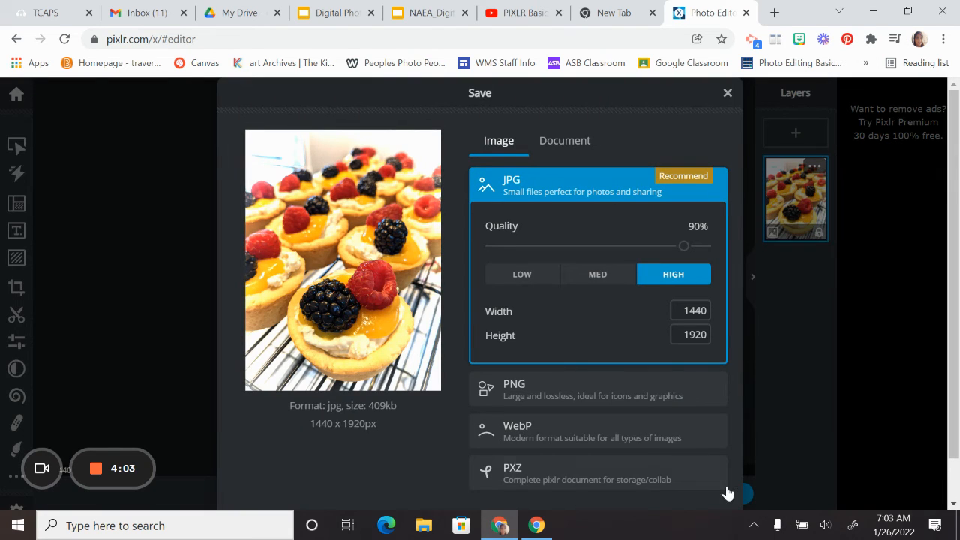
pyautogui.moveTo(683, 247); pyautogui.dragTo(697, 254)
pyautogui.scroll(-1, 688, 262)
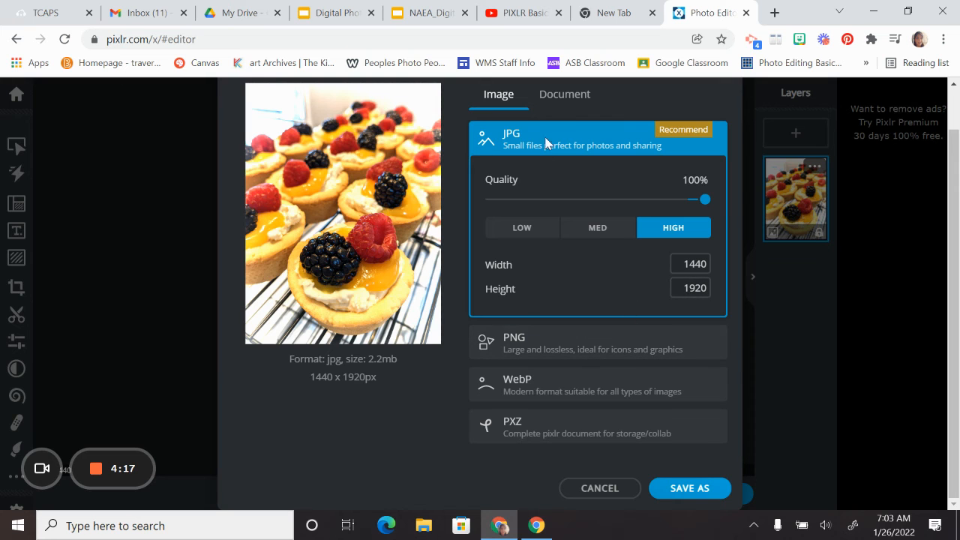
pyautogui.click(701, 490)
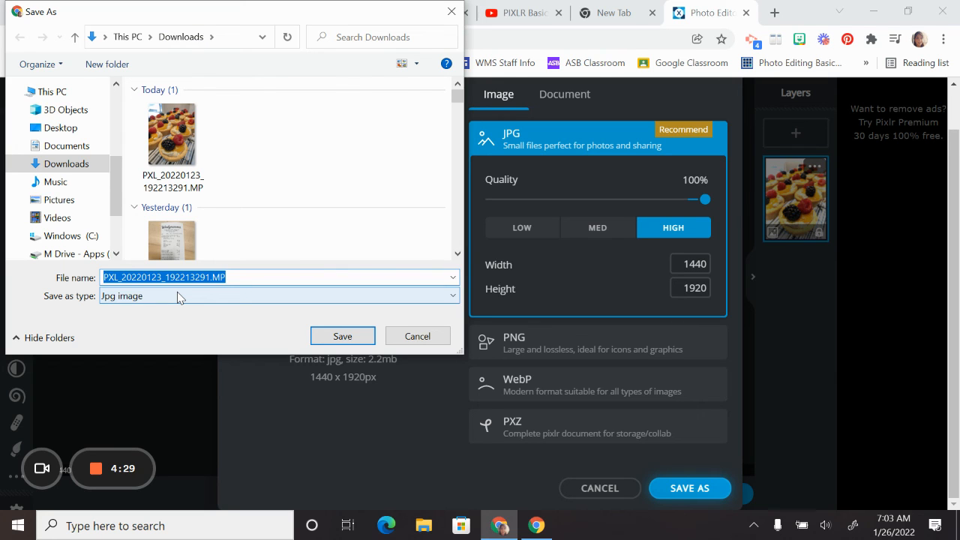
pyautogui.write('Tart_Edit1')
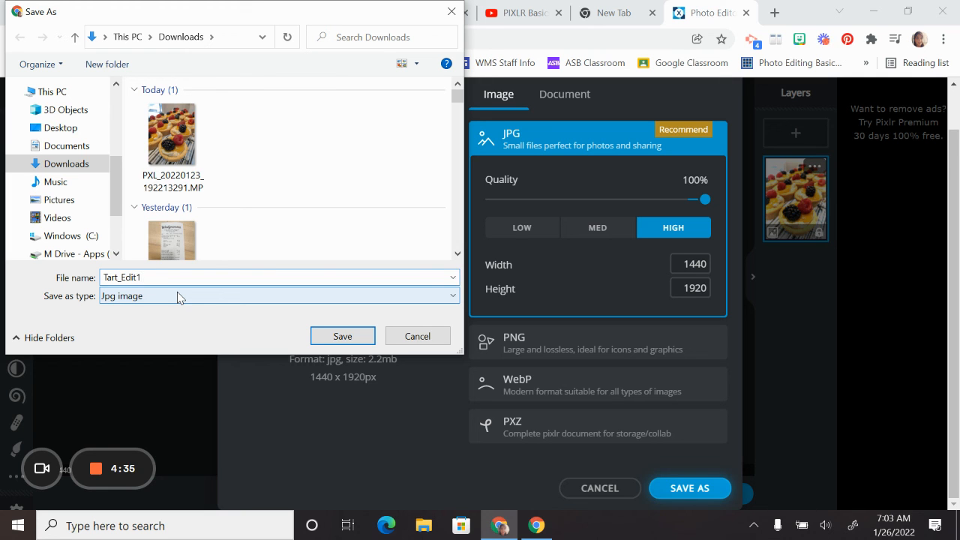
pyautogui.click(363, 337)
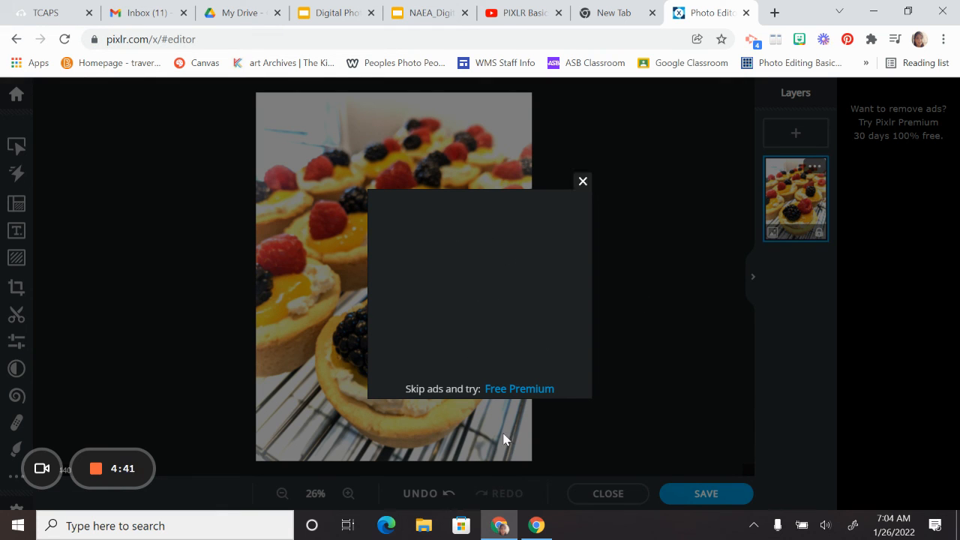
# Step: Check the Downloads folder in File Explorer for the saved Tart_Edit1 image and return to the Pixlr X editor
pyautogui.click(424, 526)
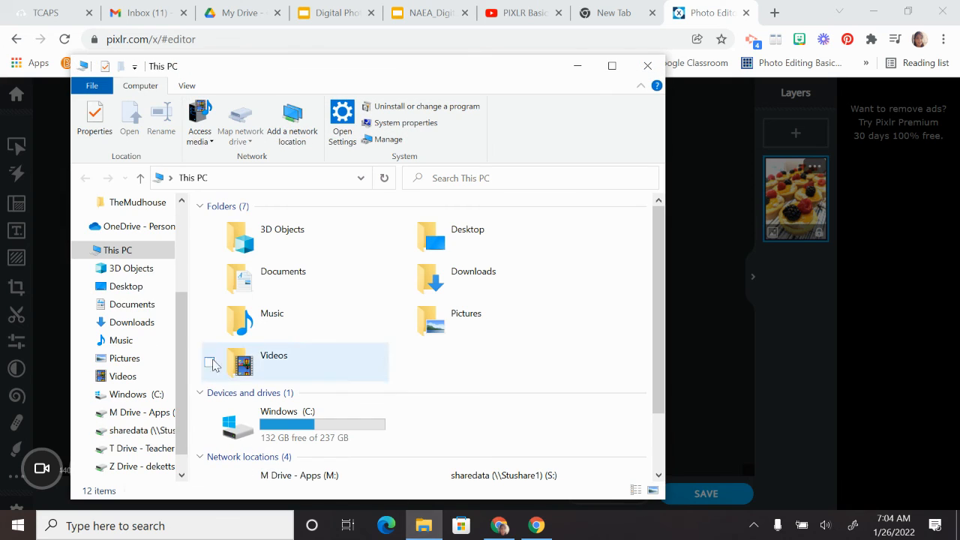
pyautogui.click(132, 324)
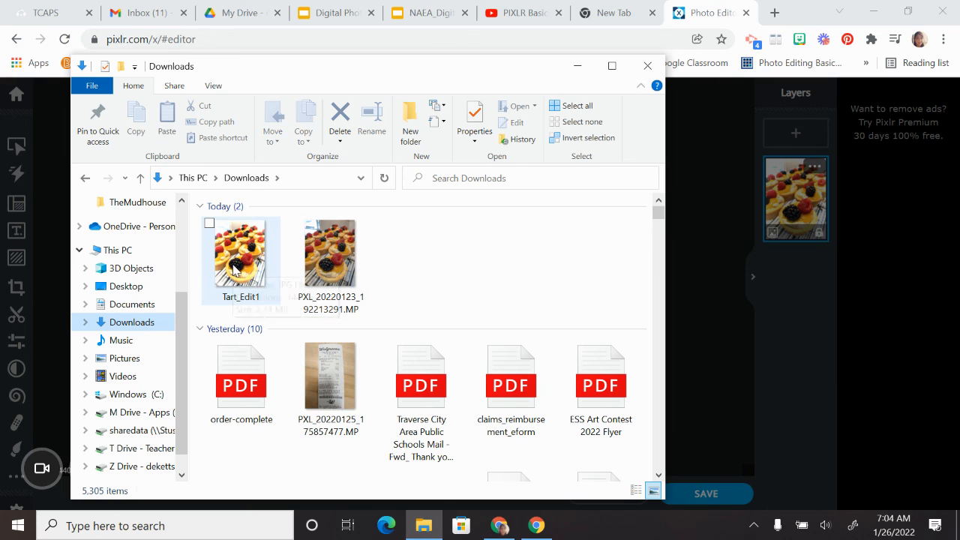
pyautogui.click(740, 352)
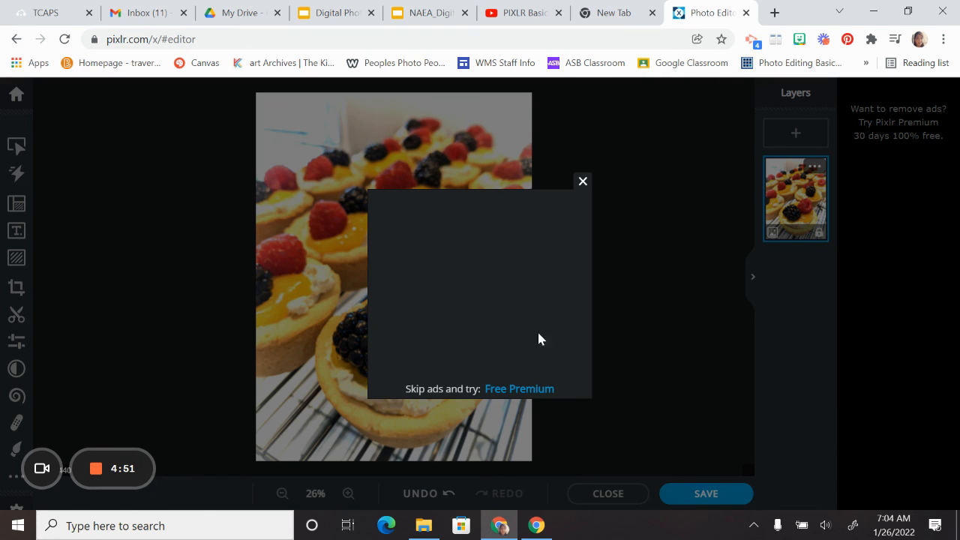